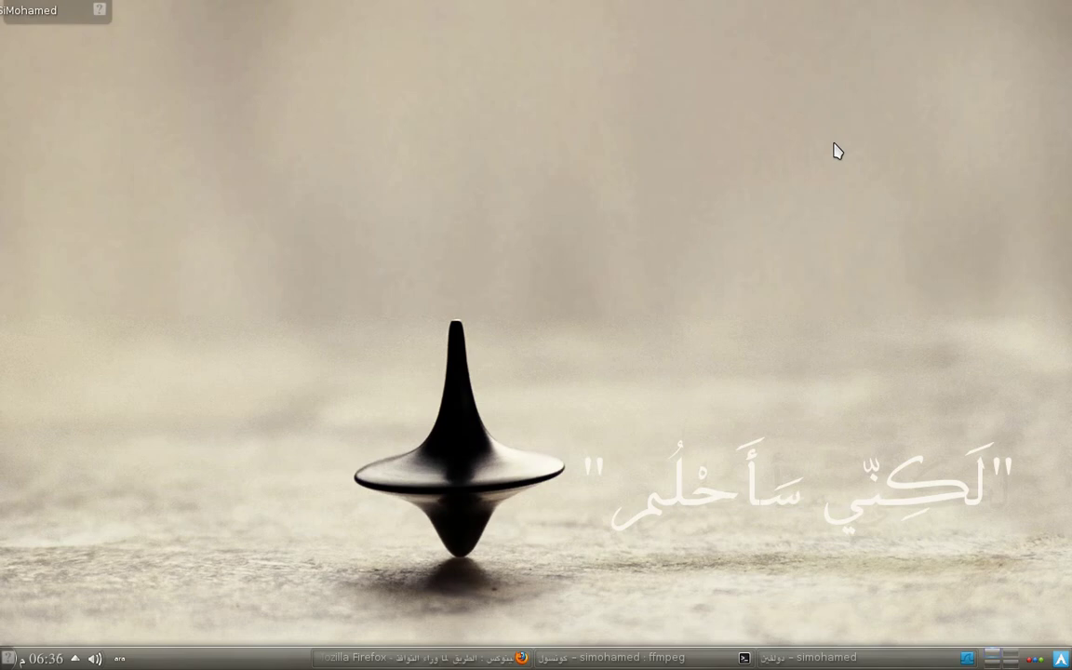
# - View the desktop of the Mageia activity and return to the activity with the KDE logo
pyautogui.click(1039, 657)
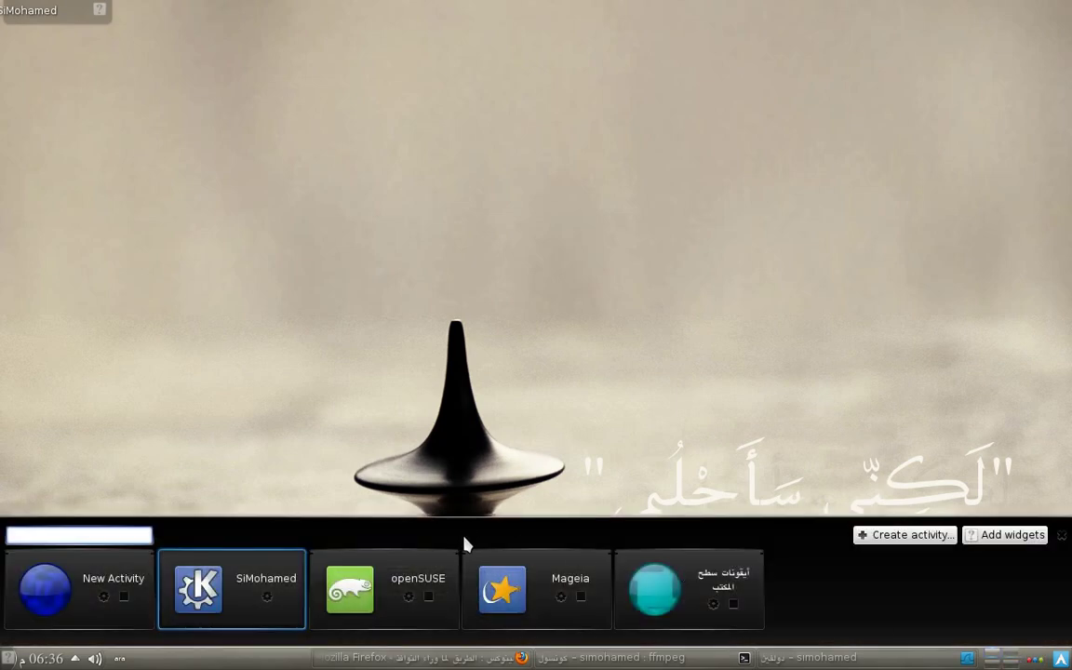
pyautogui.click(500, 582)
pyautogui.click(809, 378)
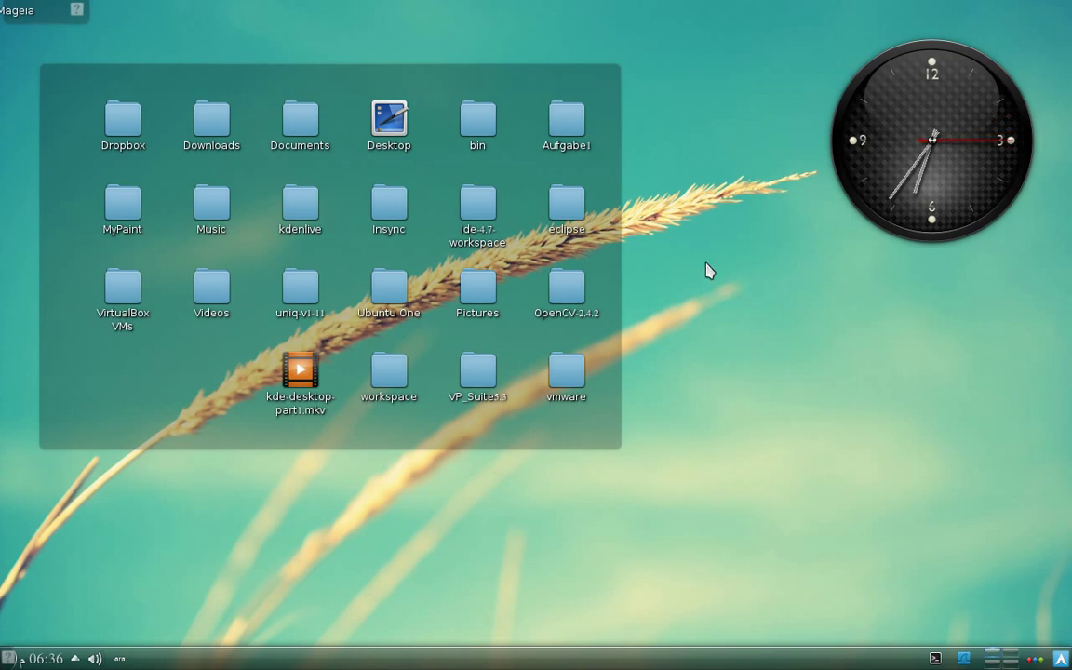
pyautogui.moveTo(548, 316)
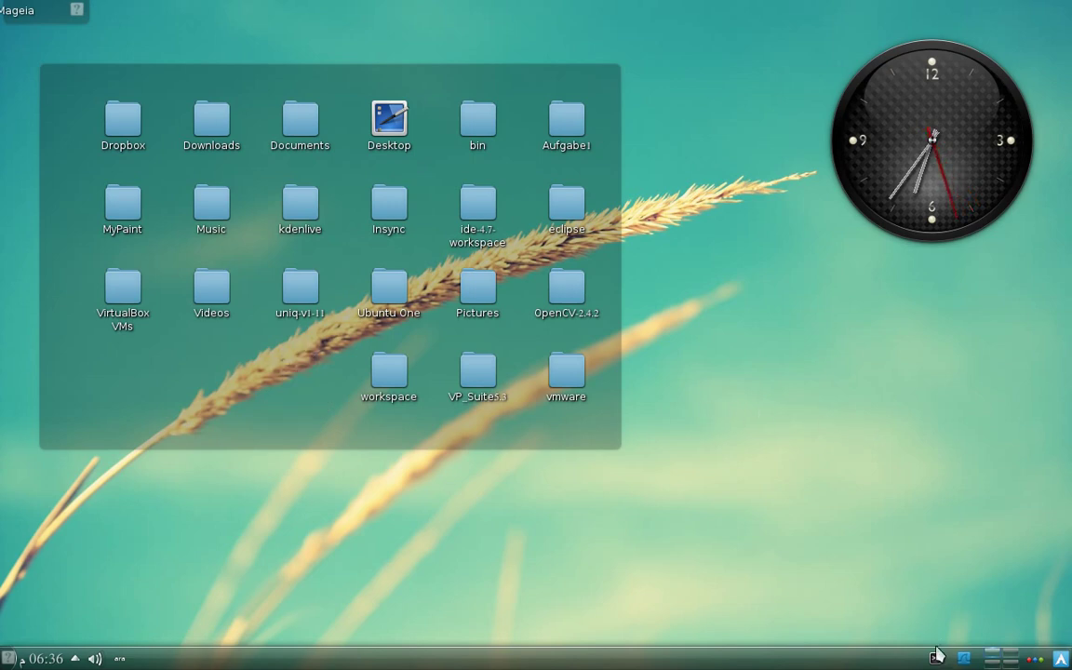
pyautogui.click(1034, 659)
pyautogui.click(198, 587)
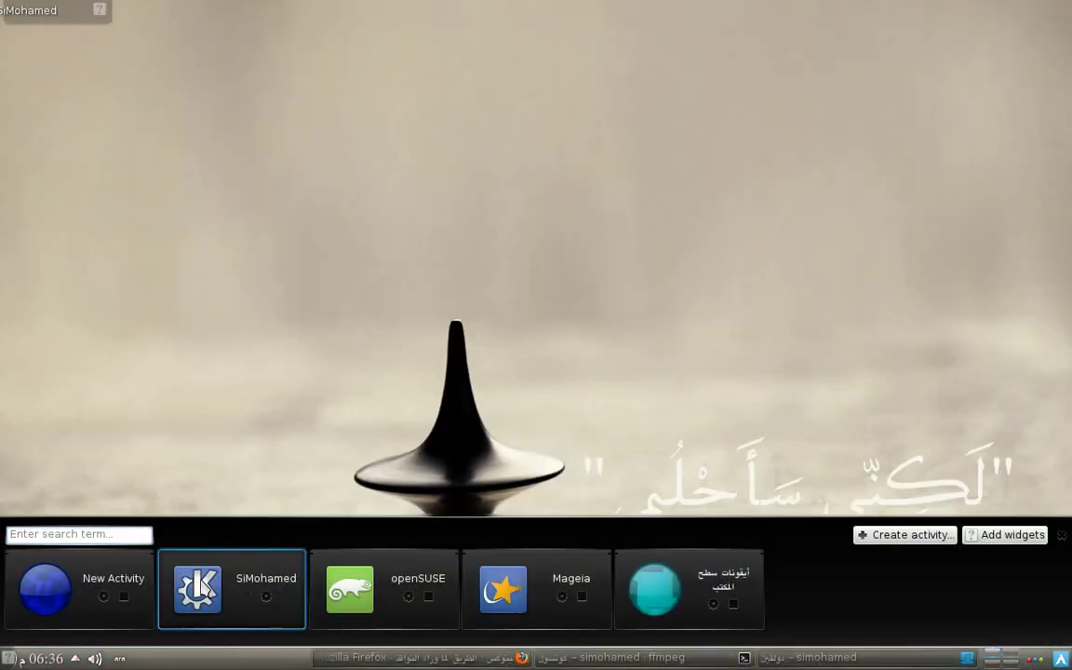
pyautogui.click(410, 308)
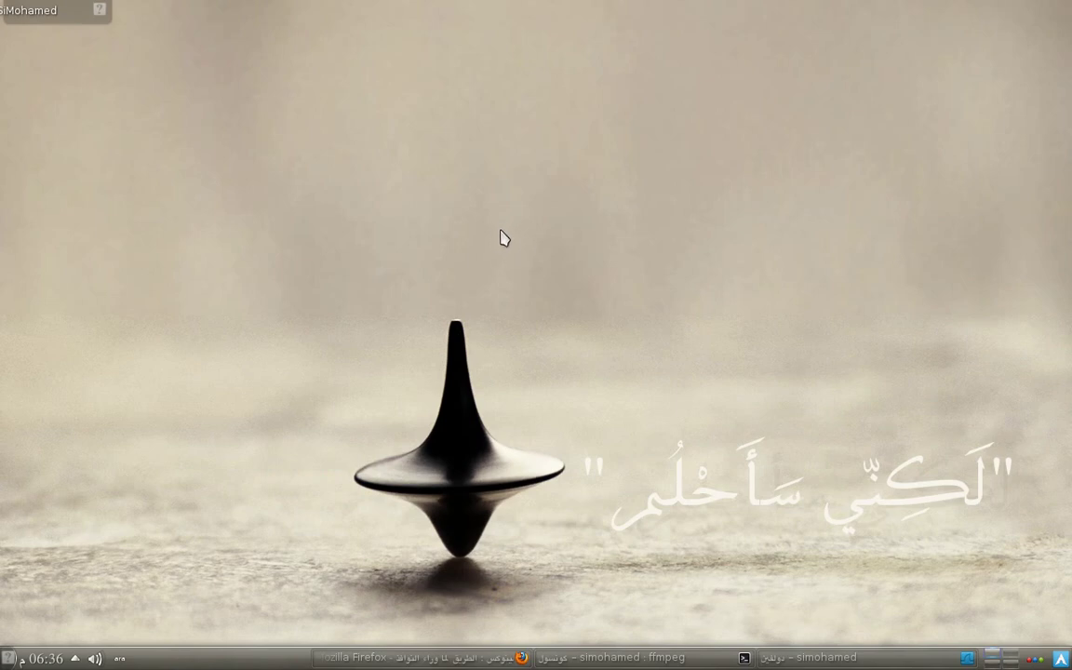
# - Open the Default Desktop settings and add Dance_of_the_Spirits_by_white_dawn.png from the Wallpapers folder to the wallpaper list
pyautogui.rightClick(501, 155)
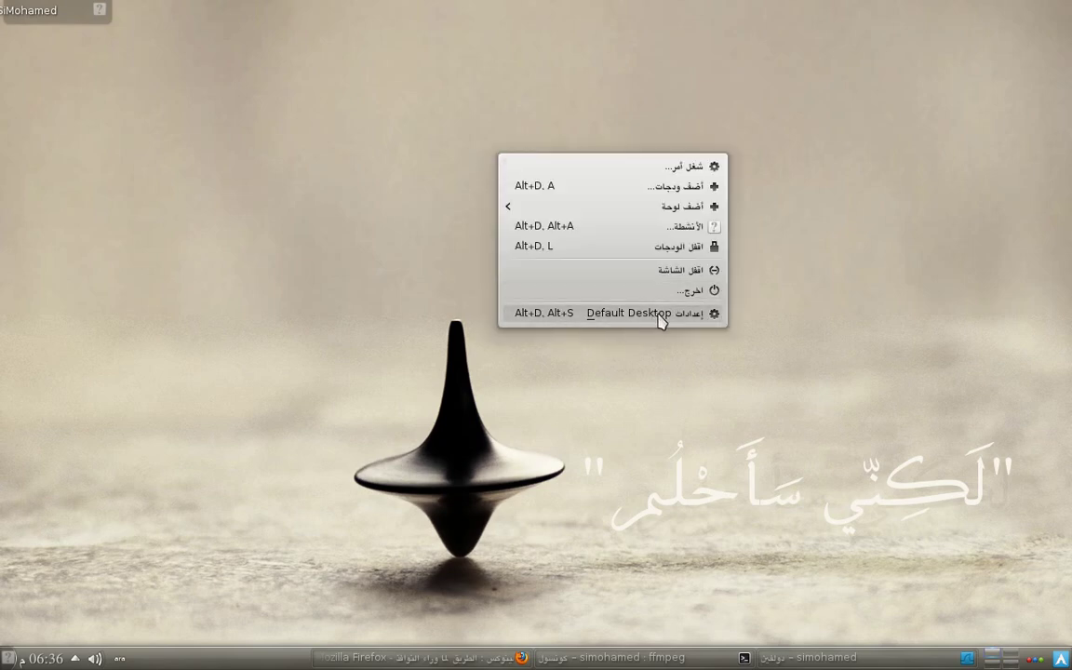
pyautogui.click(657, 317)
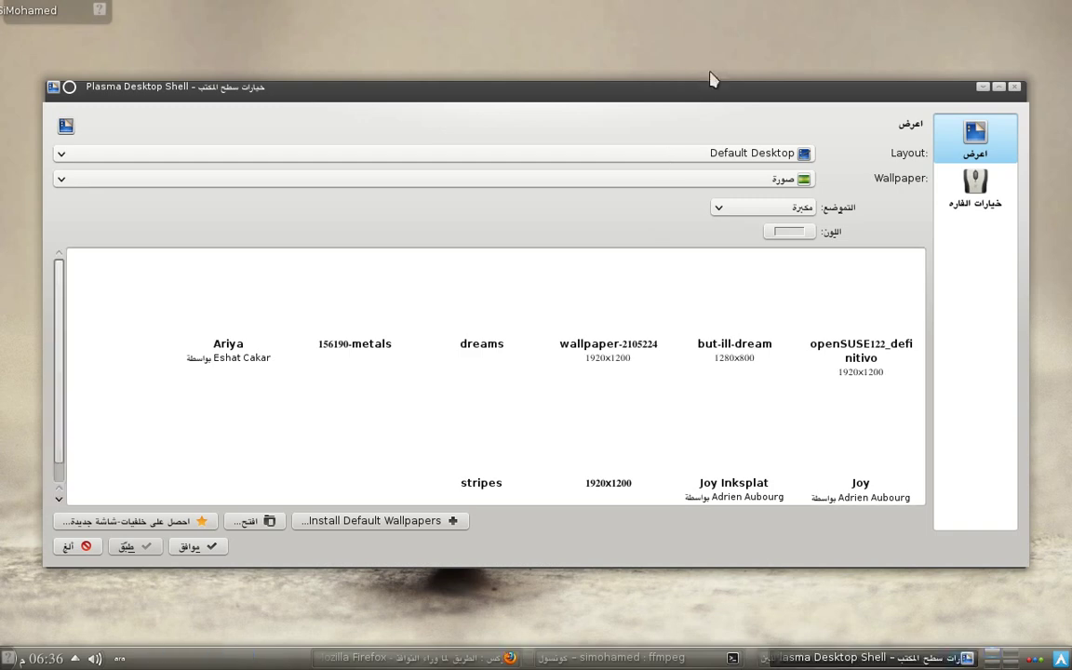
pyautogui.moveTo(709, 80); pyautogui.dragTo(713, 53)
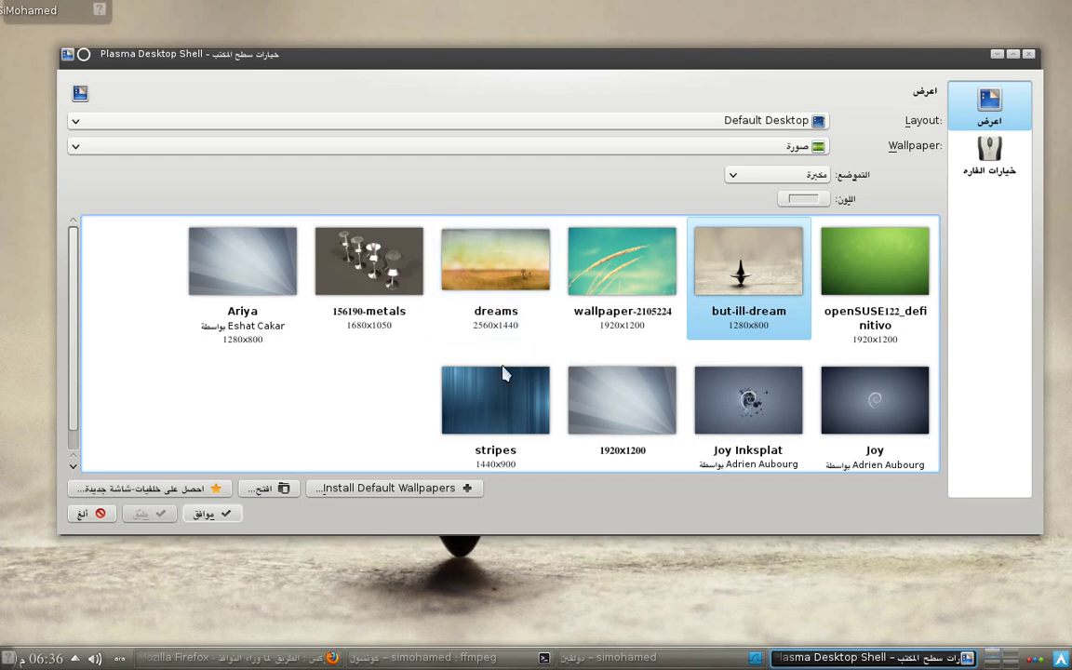
pyautogui.click(261, 488)
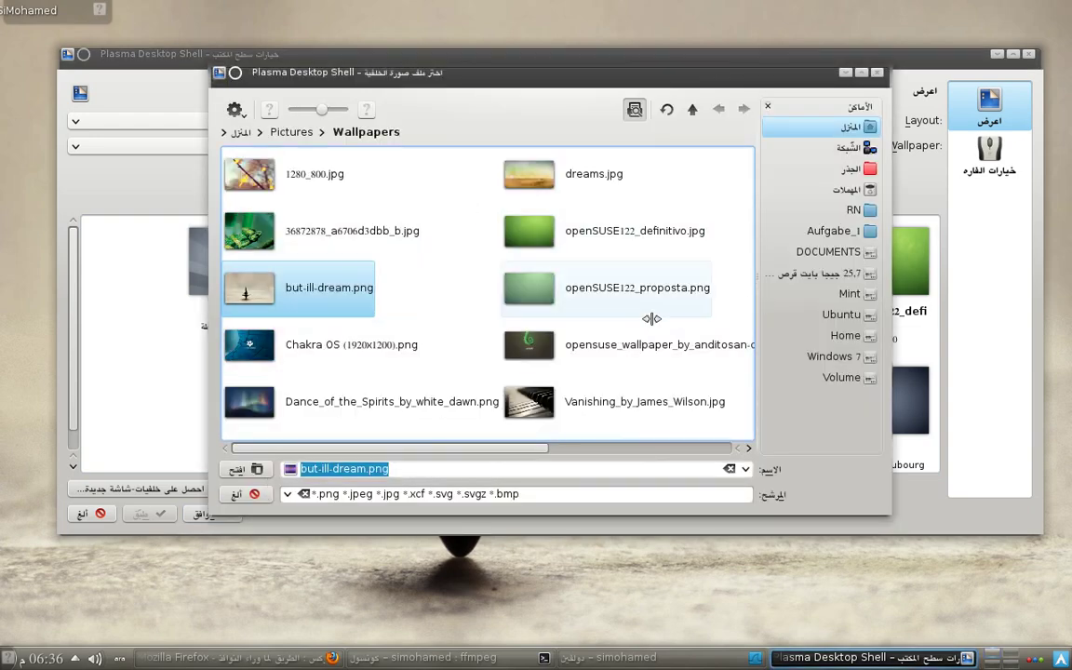
pyautogui.click(271, 403)
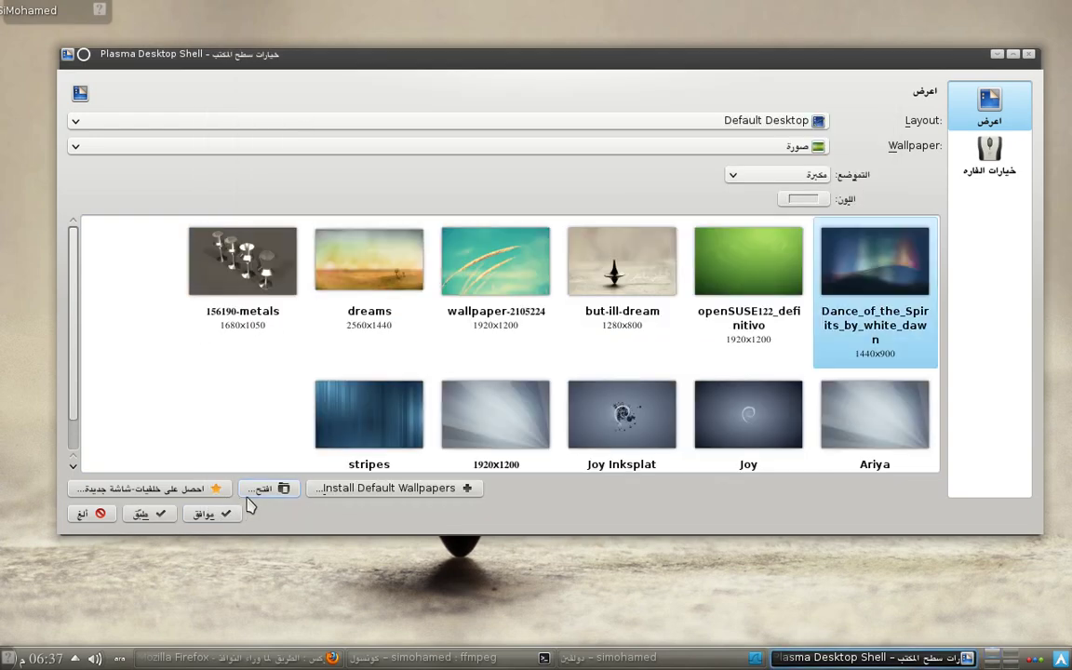
# - Apply the wallpaper-2105224 image as the desktop background, keeping the settings window open
pyautogui.moveTo(614, 240)
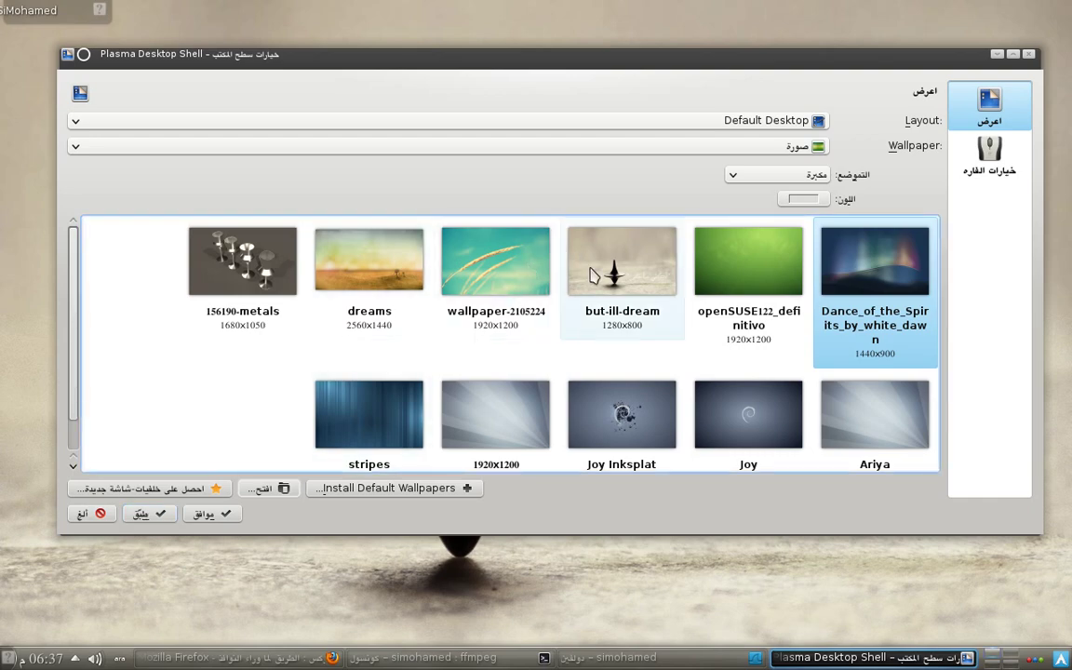
pyautogui.click(507, 282)
pyautogui.click(144, 516)
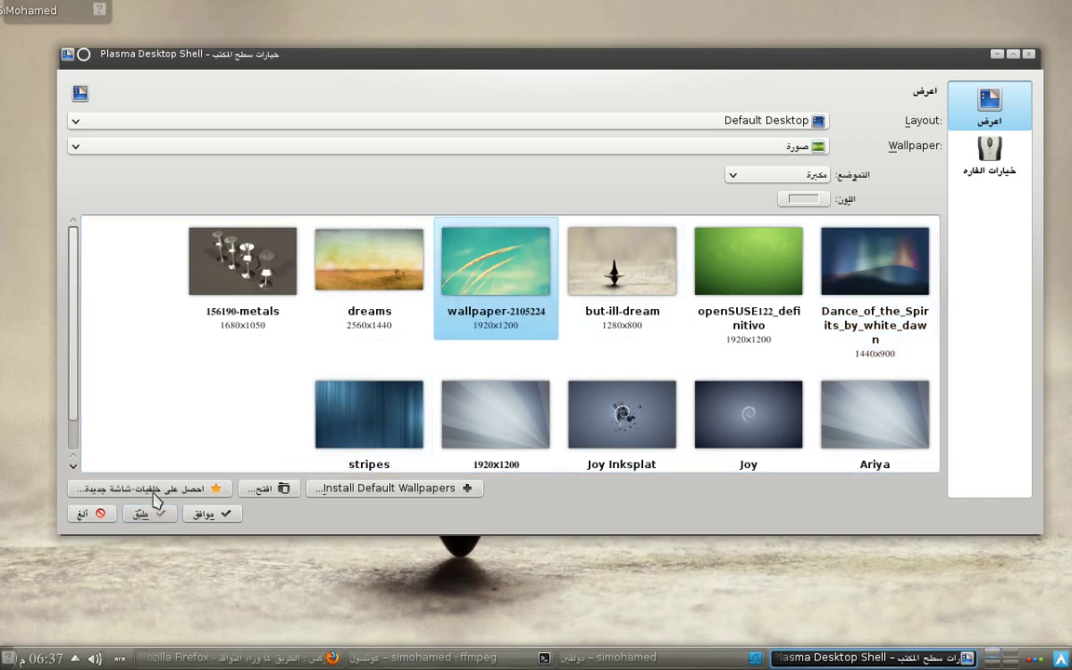
pyautogui.moveTo(531, 62); pyautogui.dragTo(516, 88)
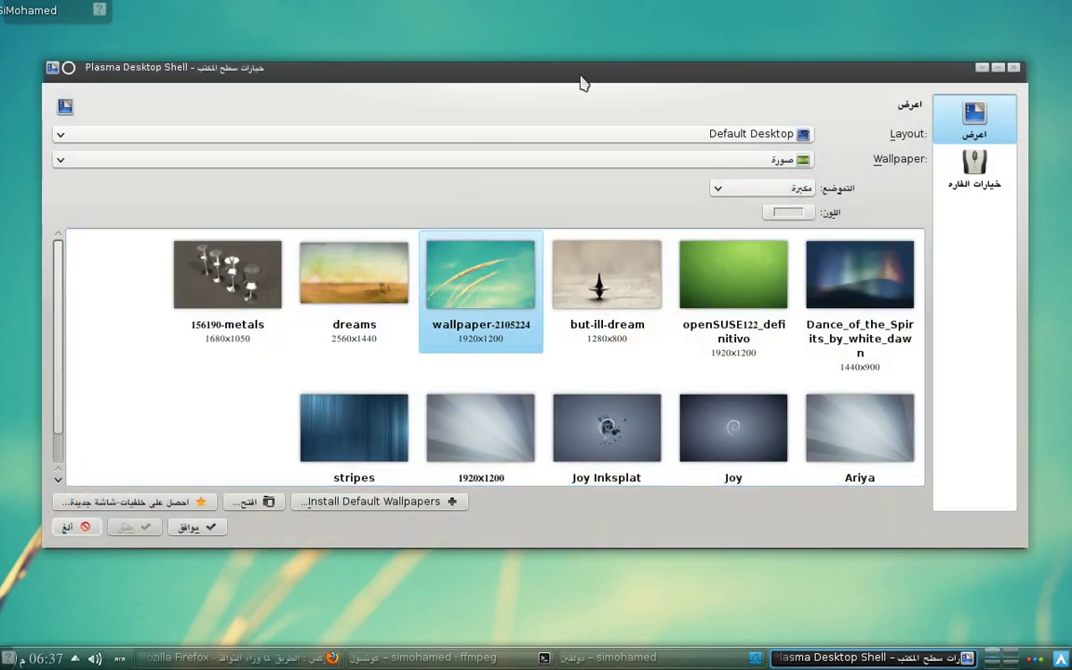
pyautogui.moveTo(586, 76)
pyautogui.mouseDown()
pyautogui.moveTo(582, 67)
pyautogui.moveTo(588, 74)
pyautogui.mouseUp()
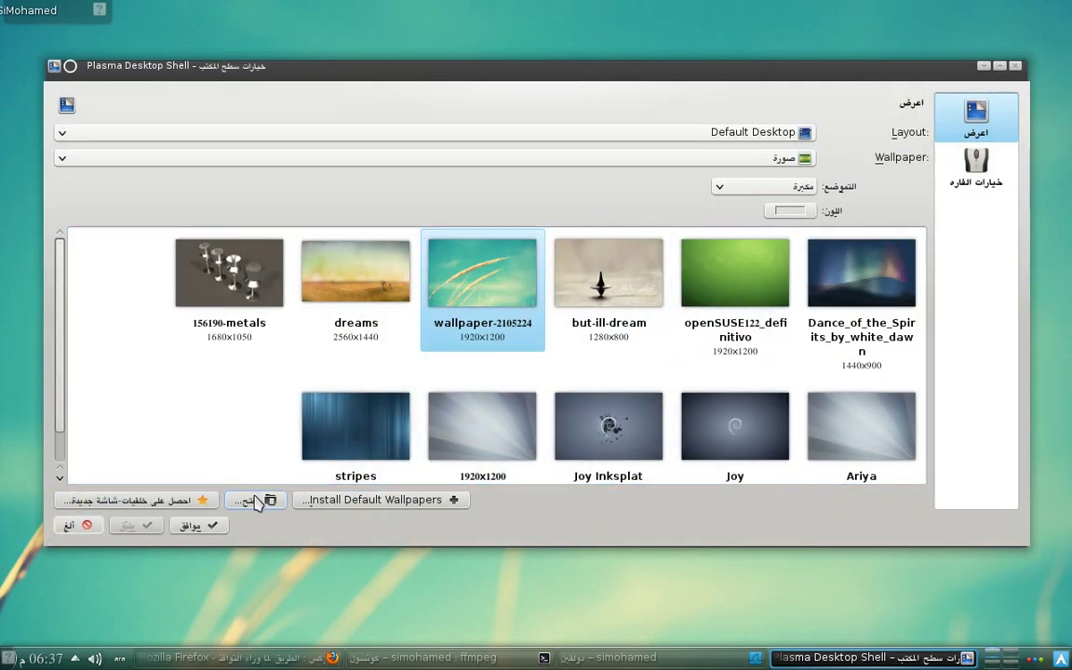
# - View the online catalogue of downloadable wallpapers and close it without installing anything
pyautogui.click(142, 500)
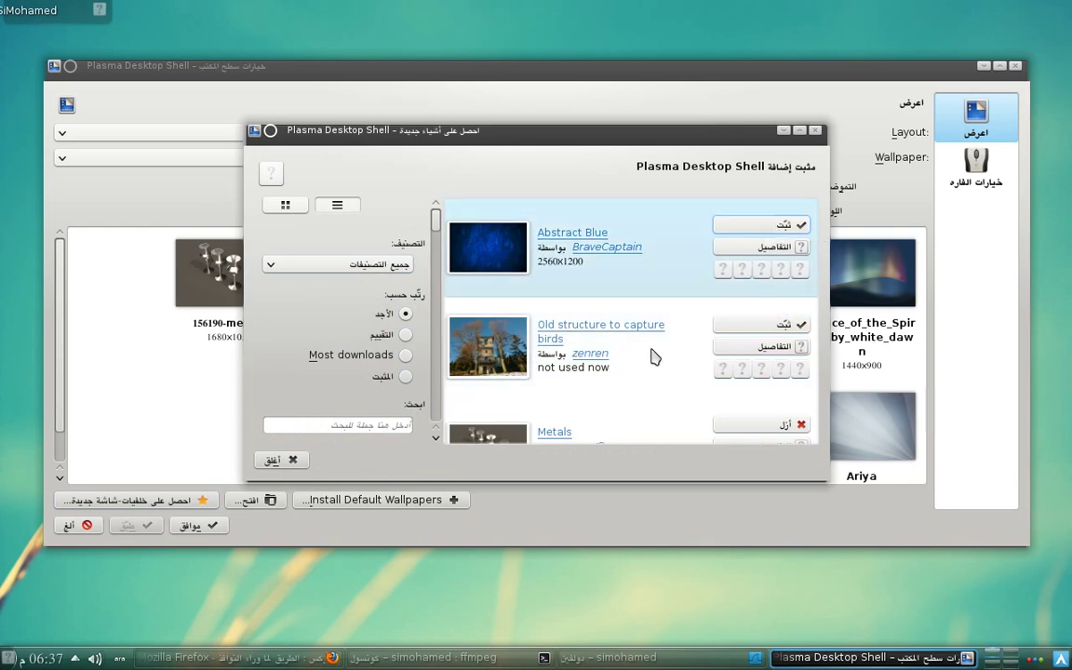
pyautogui.click(279, 460)
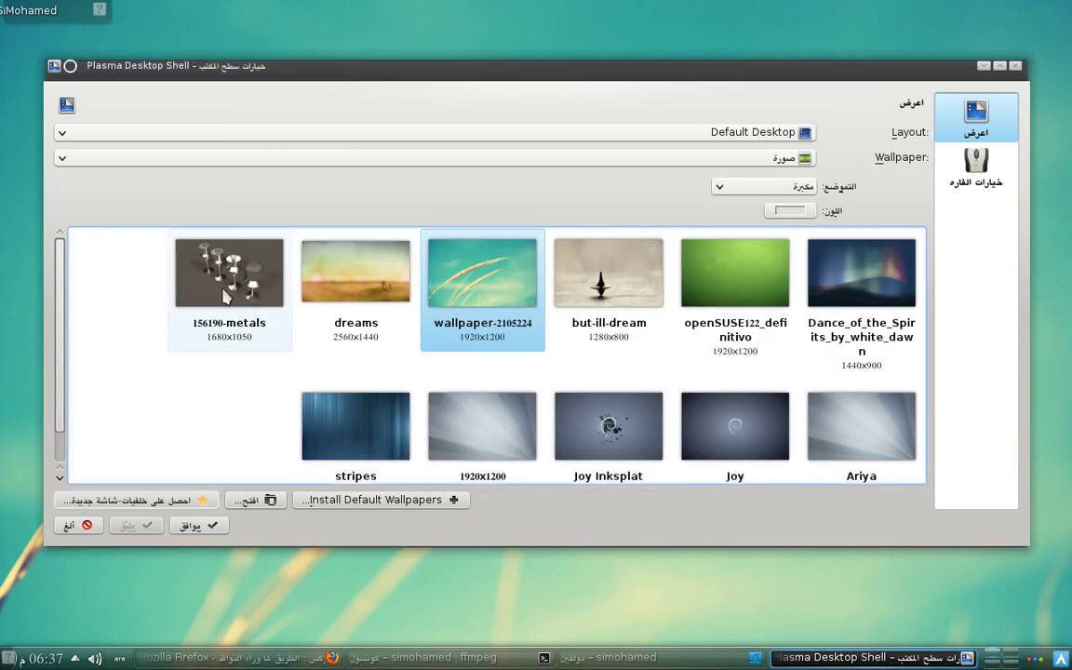
pyautogui.moveTo(657, 296)
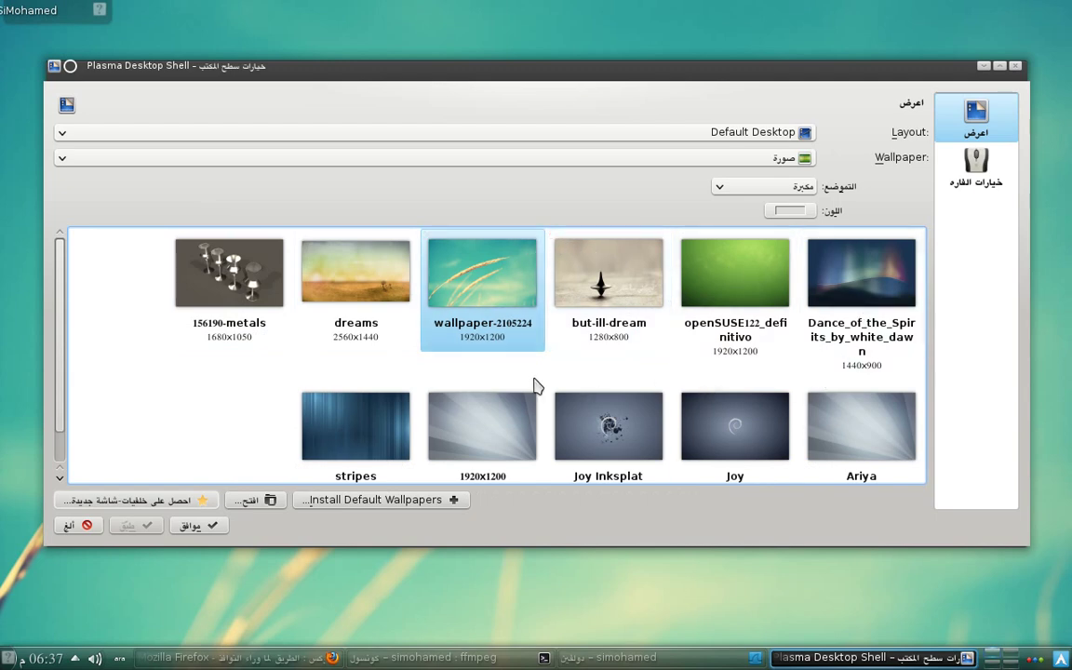
pyautogui.moveTo(555, 239)
# - Set the desktop wallpaper type to slideshow (عرض شرائح)
pyautogui.moveTo(742, 74); pyautogui.dragTo(754, 69)
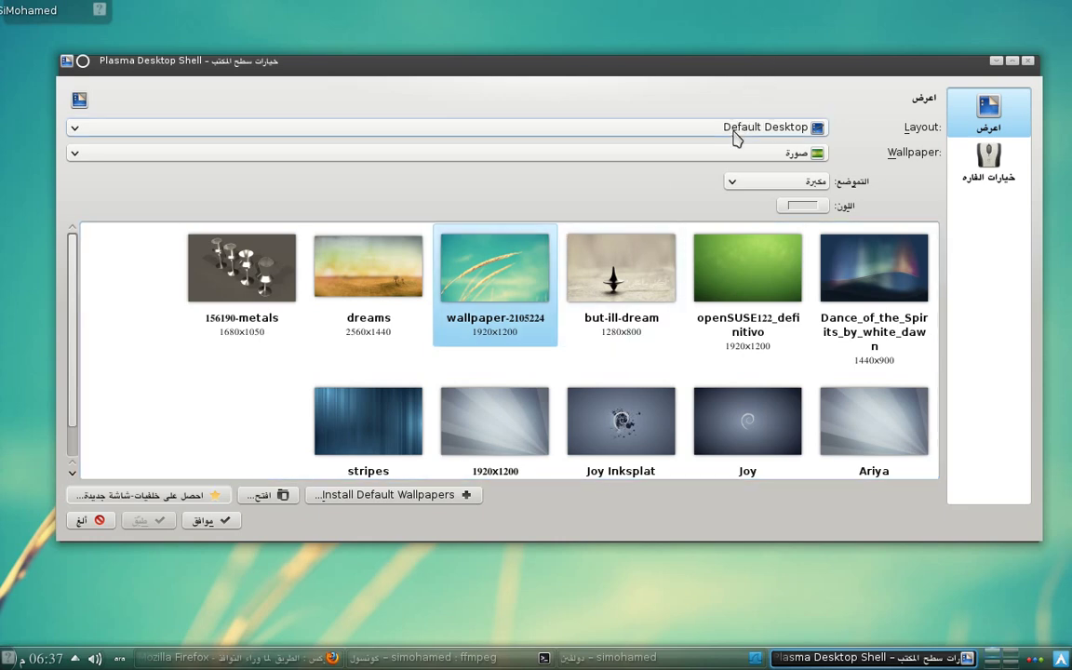
pyautogui.click(806, 157)
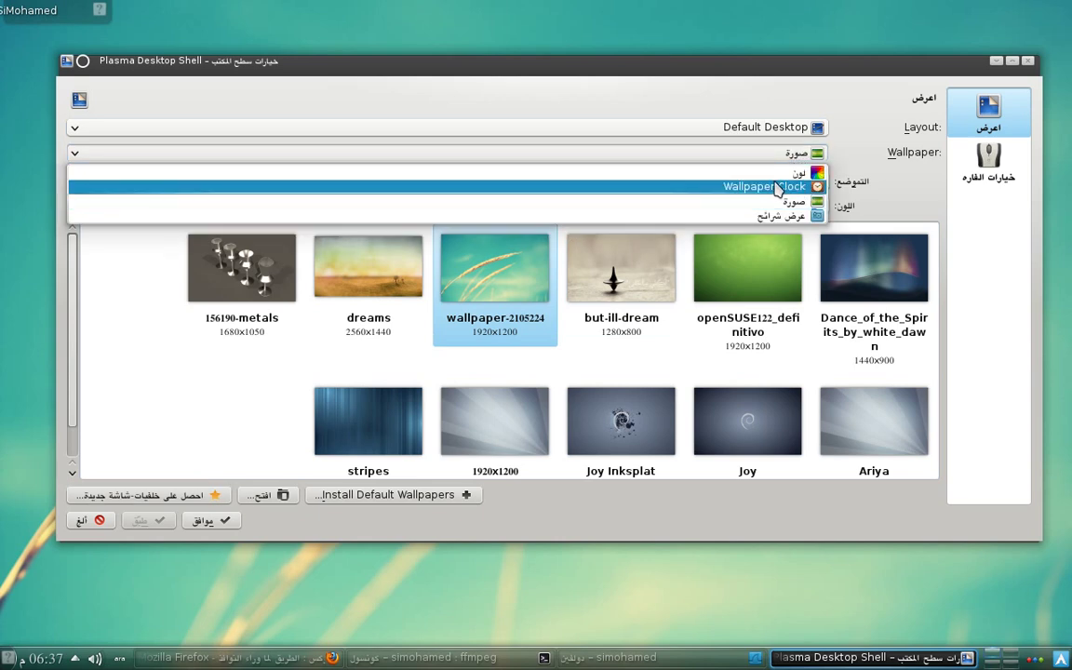
pyautogui.click(825, 119)
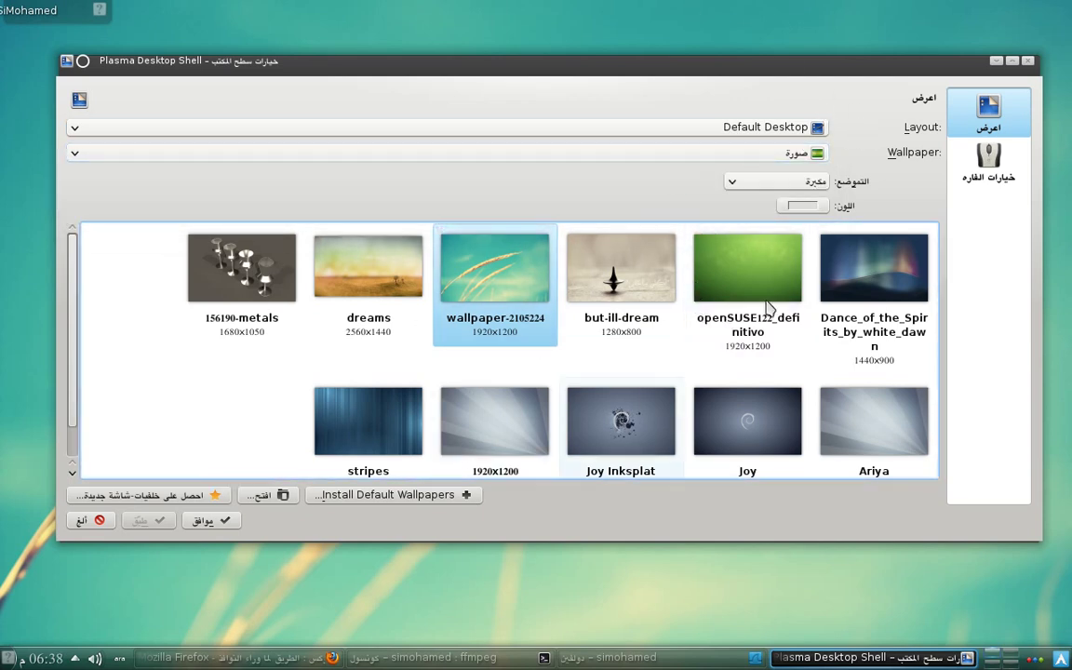
pyautogui.click(789, 152)
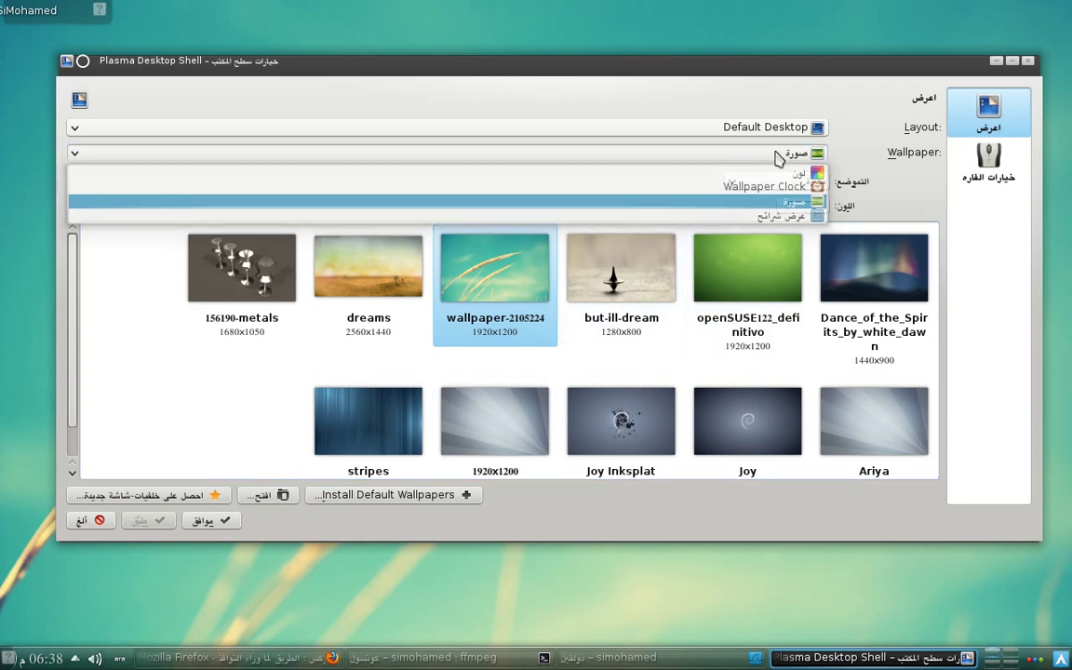
pyautogui.click(753, 219)
# - Examine the slideshow interval, image sources and custom folder options, including the folder chooser, without adding a folder
pyautogui.moveTo(701, 61); pyautogui.dragTo(718, 84)
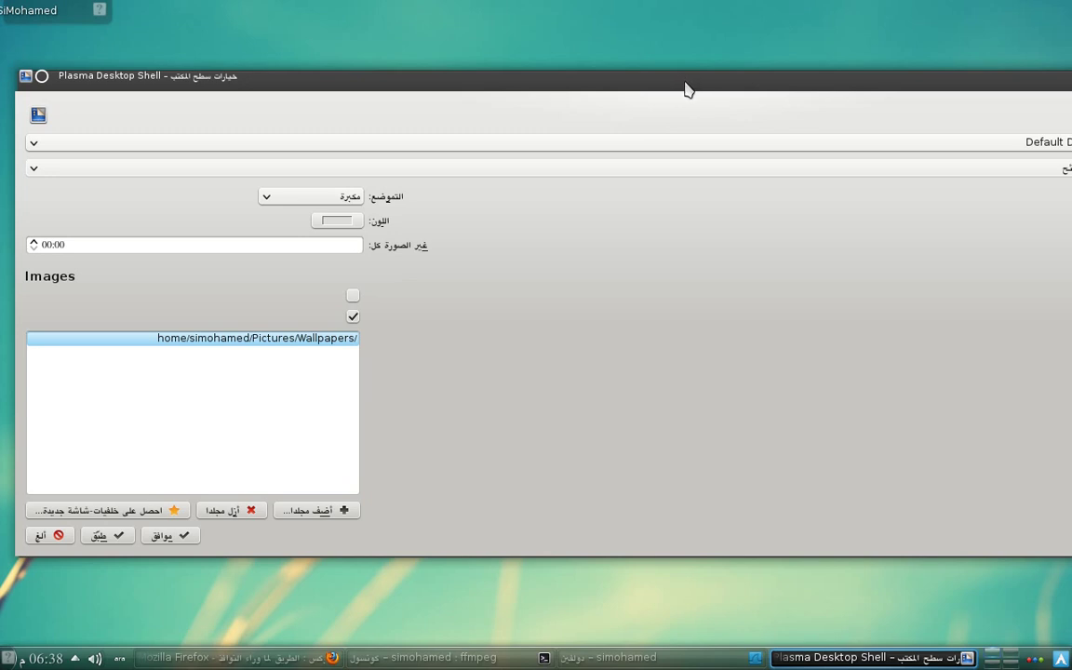
pyautogui.moveTo(693, 87); pyautogui.dragTo(648, 74)
pyautogui.moveTo(519, 87); pyautogui.dragTo(610, 88)
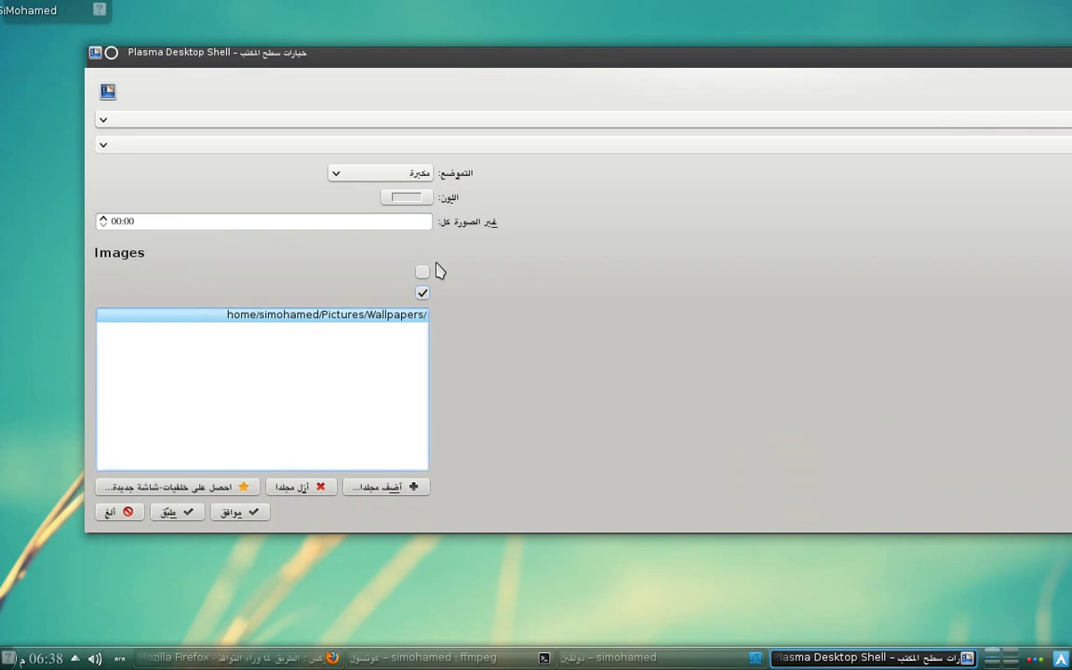
pyautogui.moveTo(676, 68); pyautogui.dragTo(353, 87)
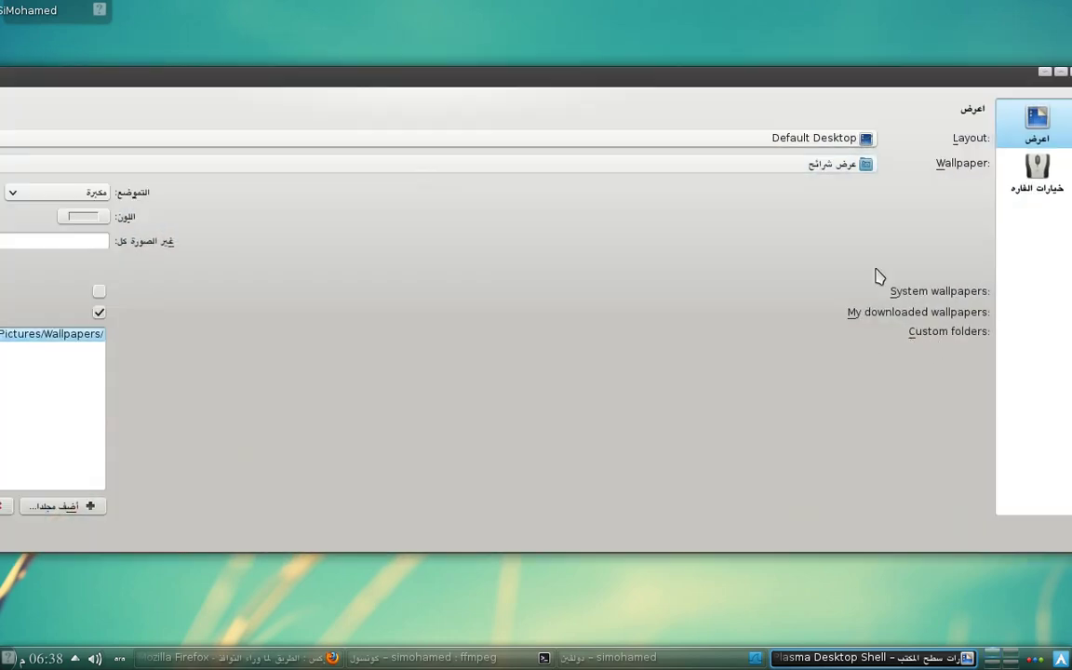
pyautogui.moveTo(764, 65); pyautogui.dragTo(965, 23)
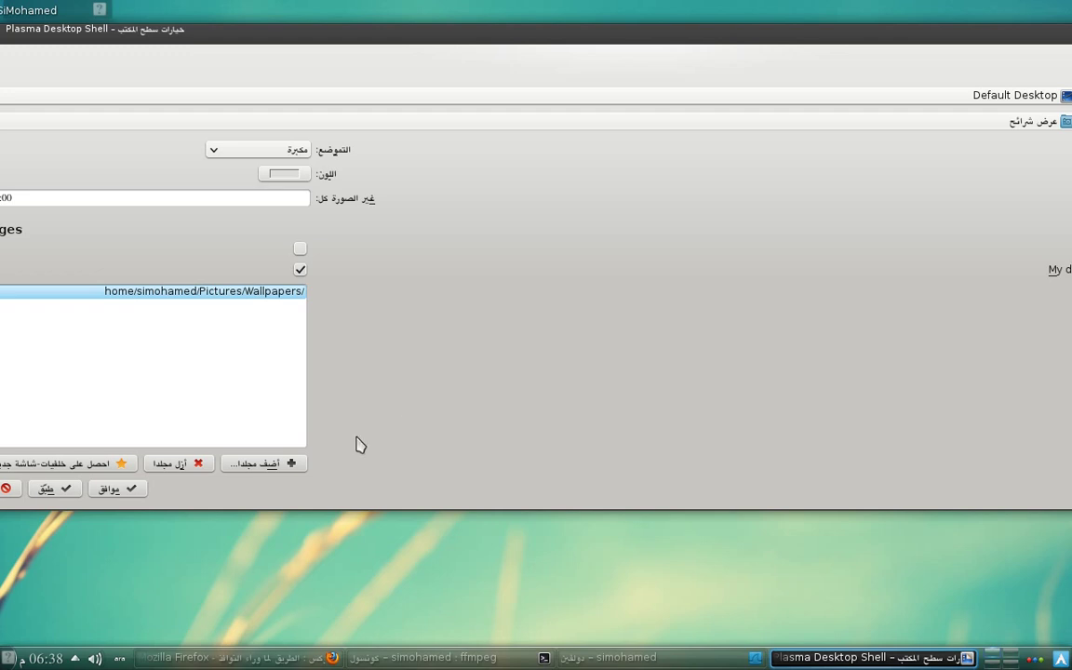
pyautogui.click(234, 465)
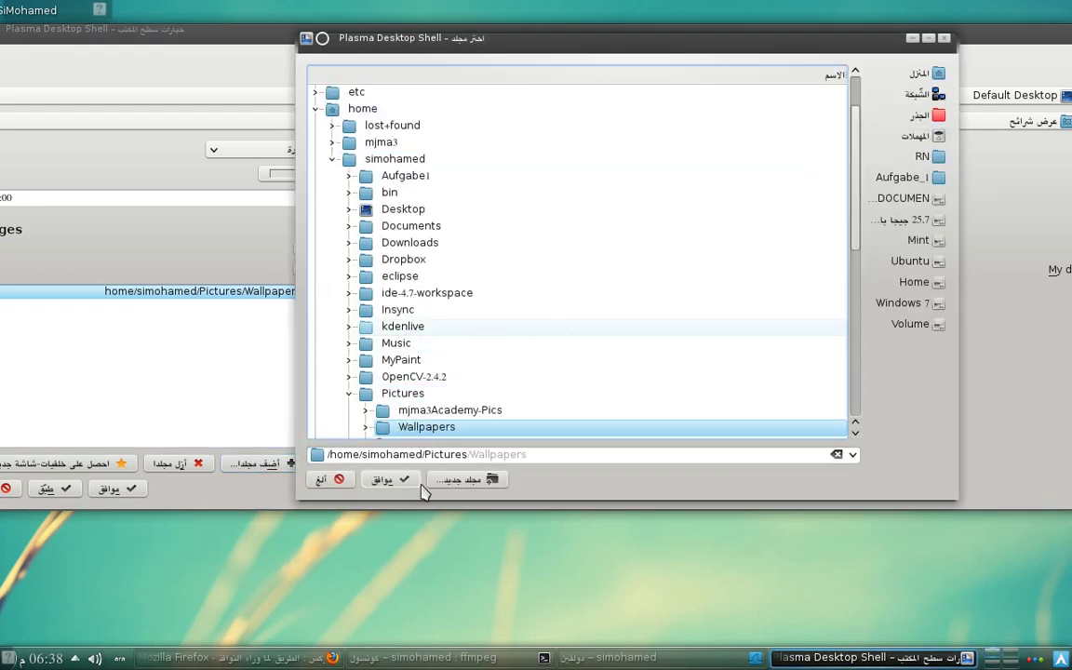
pyautogui.click(328, 482)
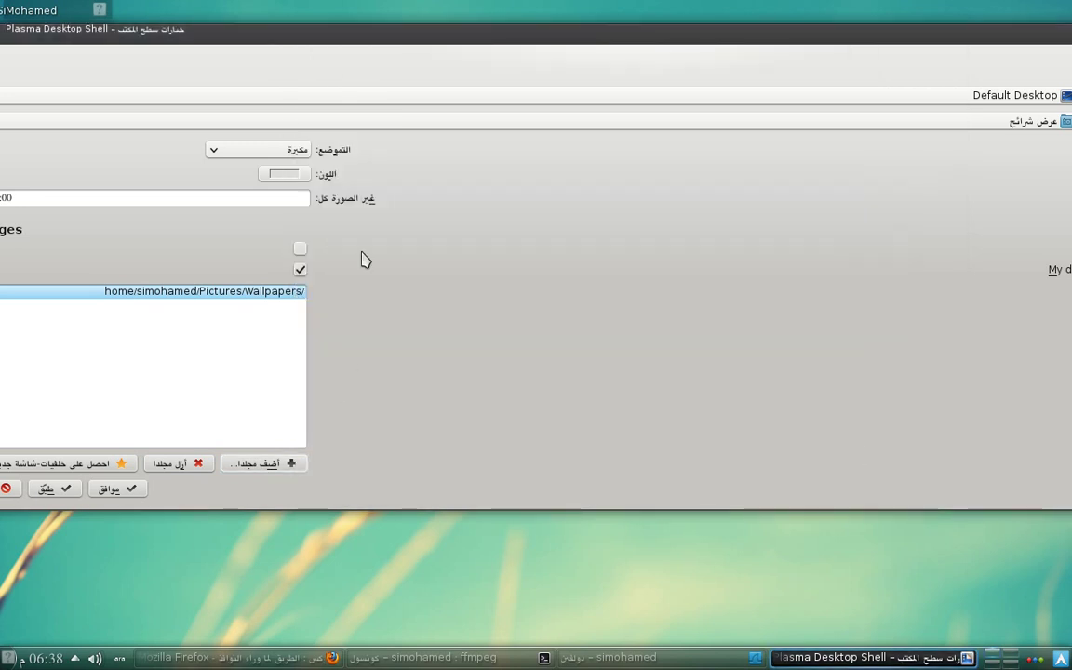
# - Apply the slideshow wallpaper and close the desktop settings
pyautogui.moveTo(432, 38); pyautogui.dragTo(626, 65)
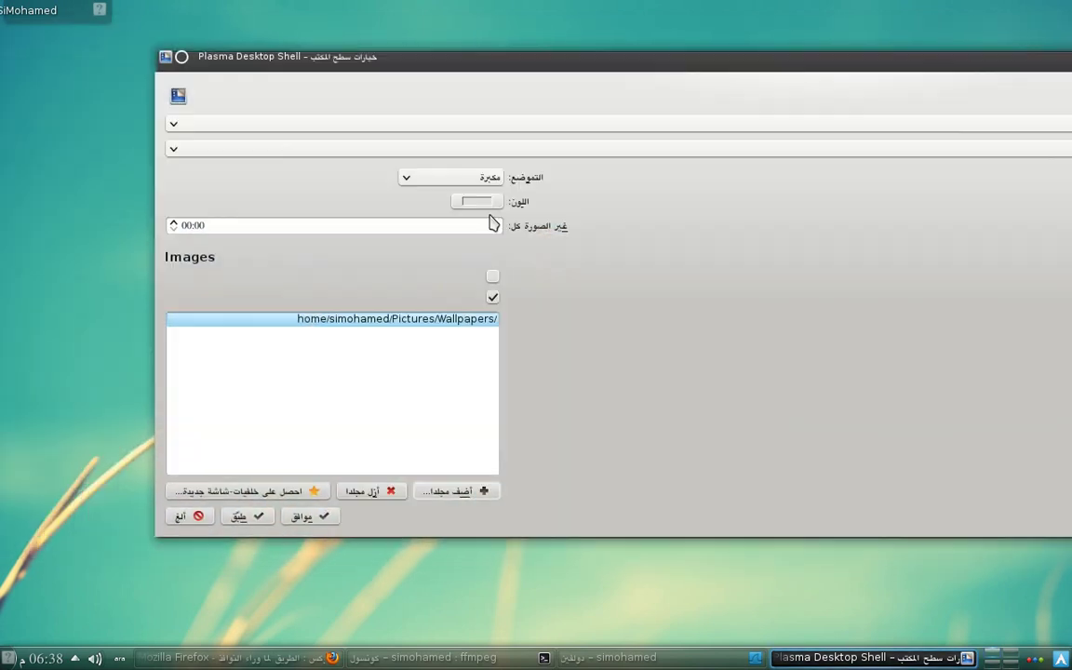
pyautogui.click(247, 518)
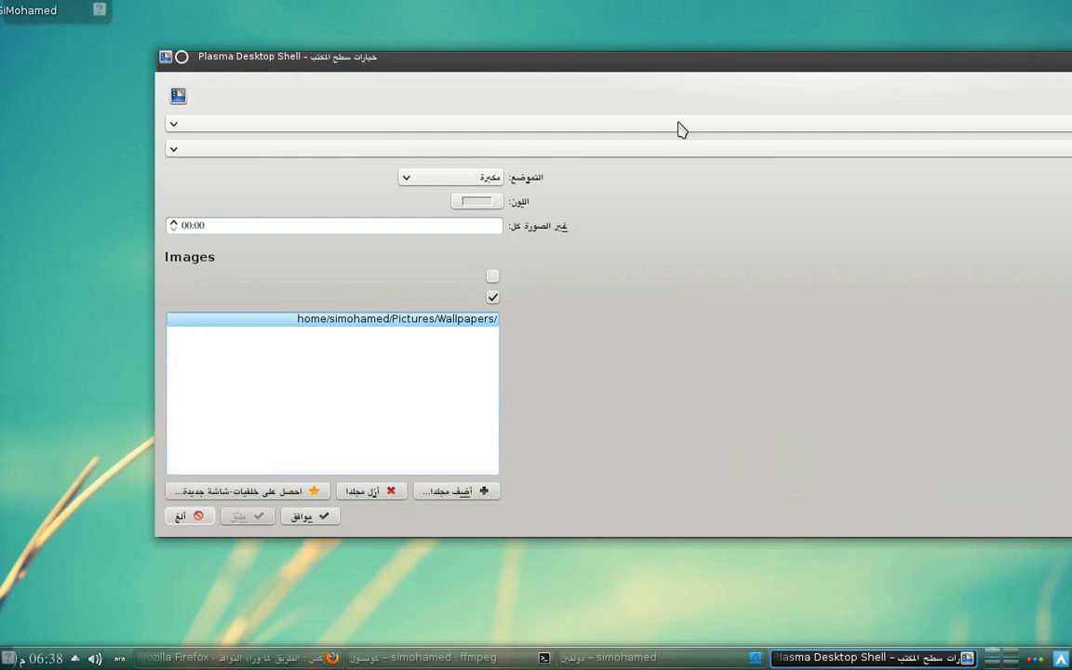
pyautogui.moveTo(732, 65); pyautogui.dragTo(326, 113)
pyautogui.click(1037, 113)
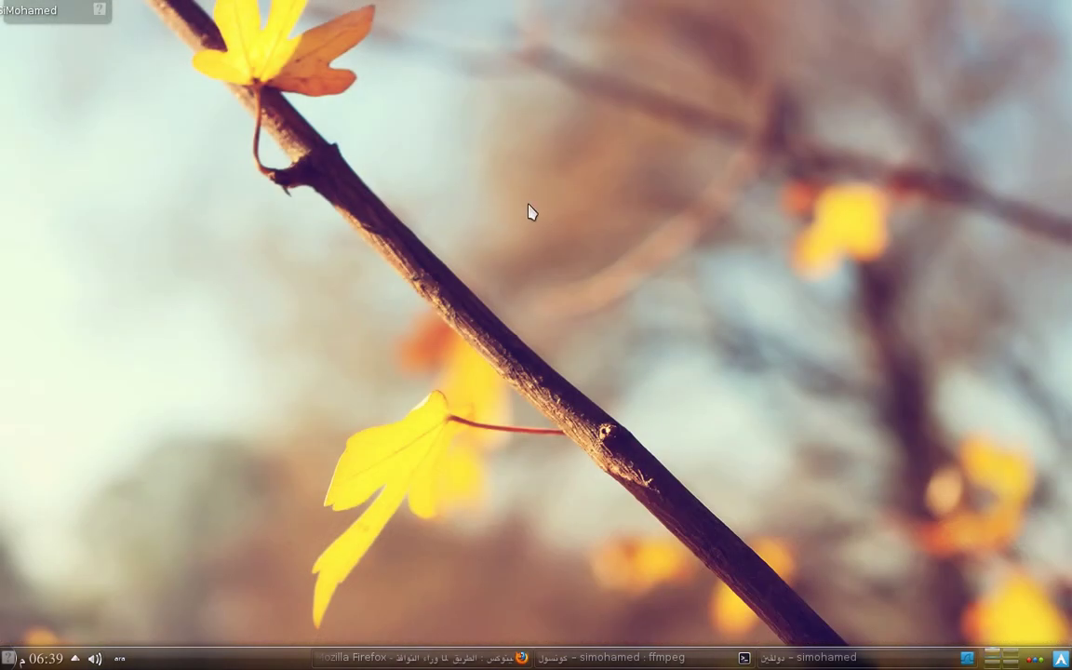
# - Advance the desktop slideshow to the next wallpaper image
pyautogui.rightClick(529, 204)
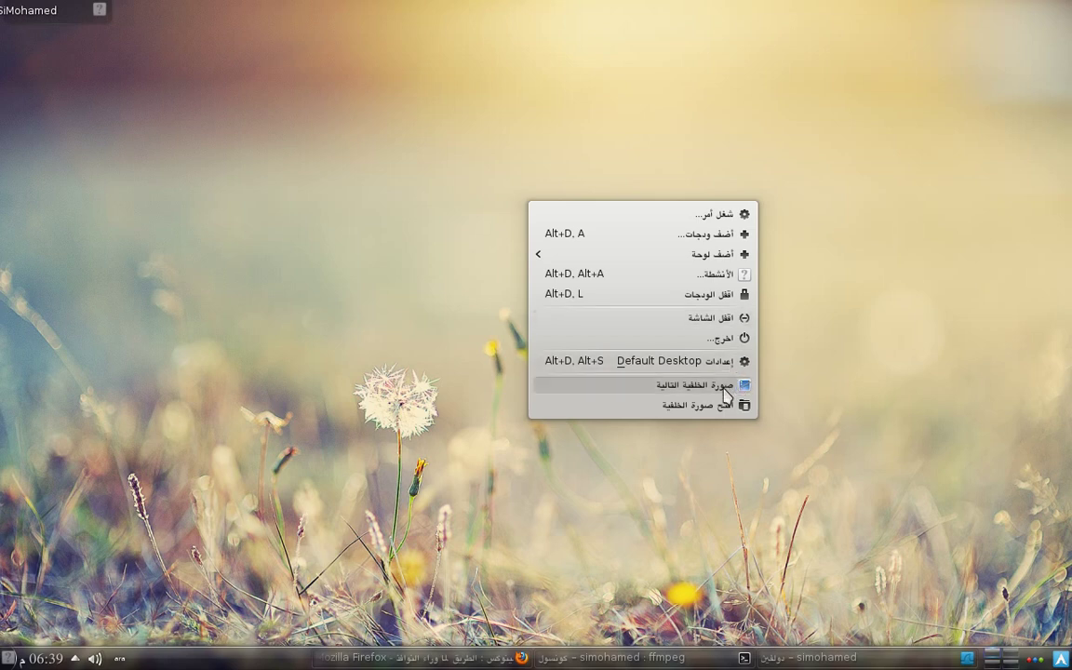
pyautogui.click(639, 391)
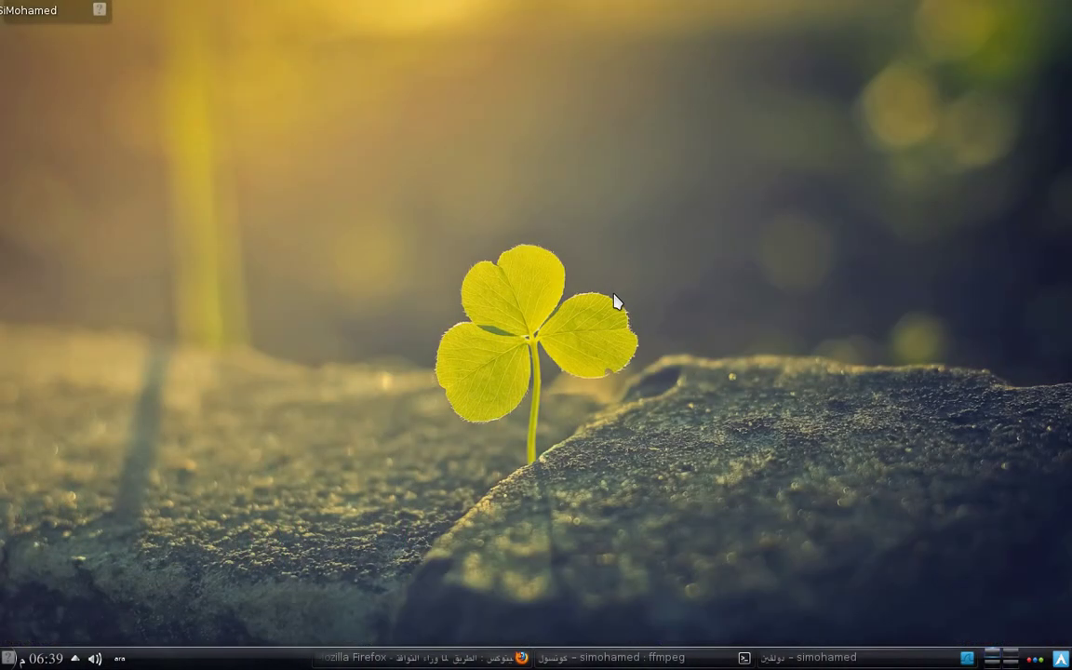
# - Switch the desktop wallpaper type from slideshow to picture (صورة) and apply the wallpaper-2105224 image
pyautogui.rightClick(614, 301)
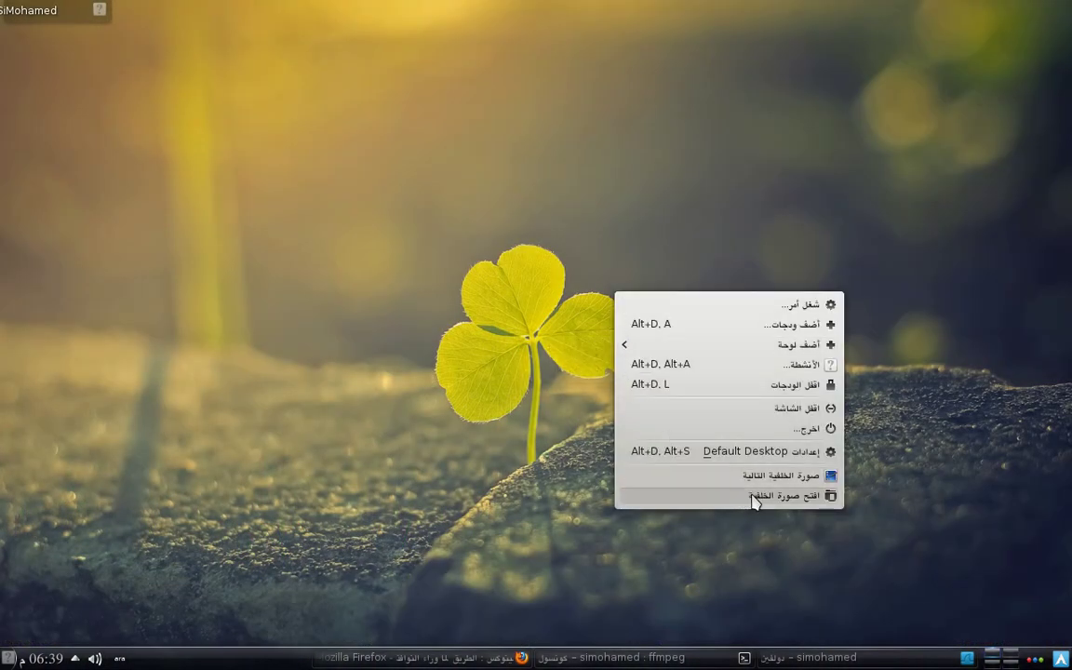
pyautogui.click(686, 460)
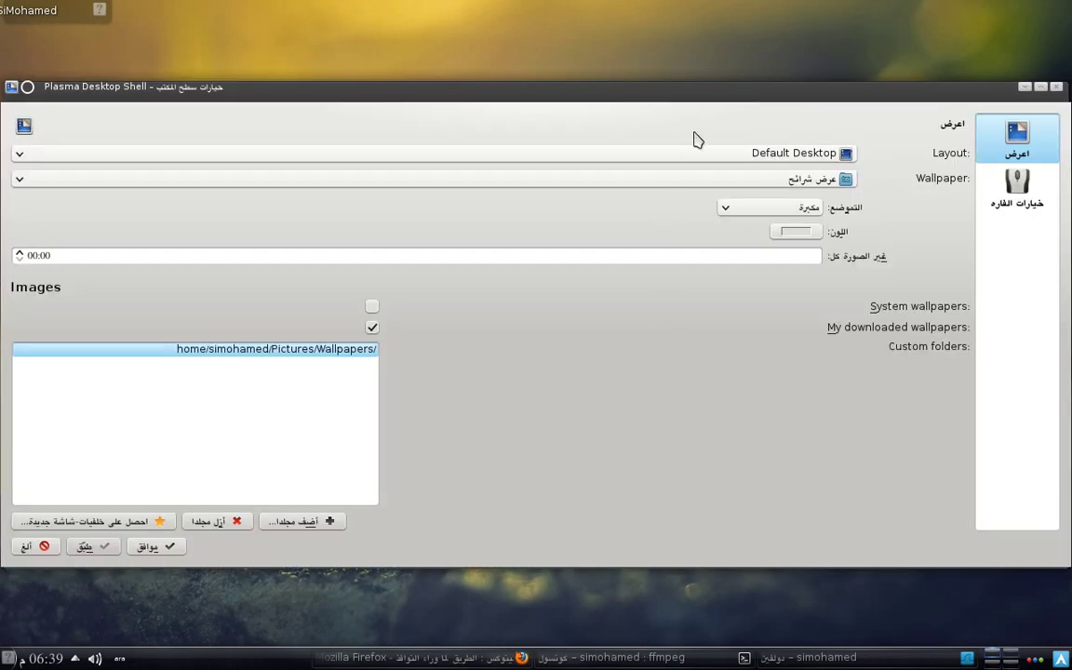
pyautogui.moveTo(792, 96); pyautogui.dragTo(694, 106)
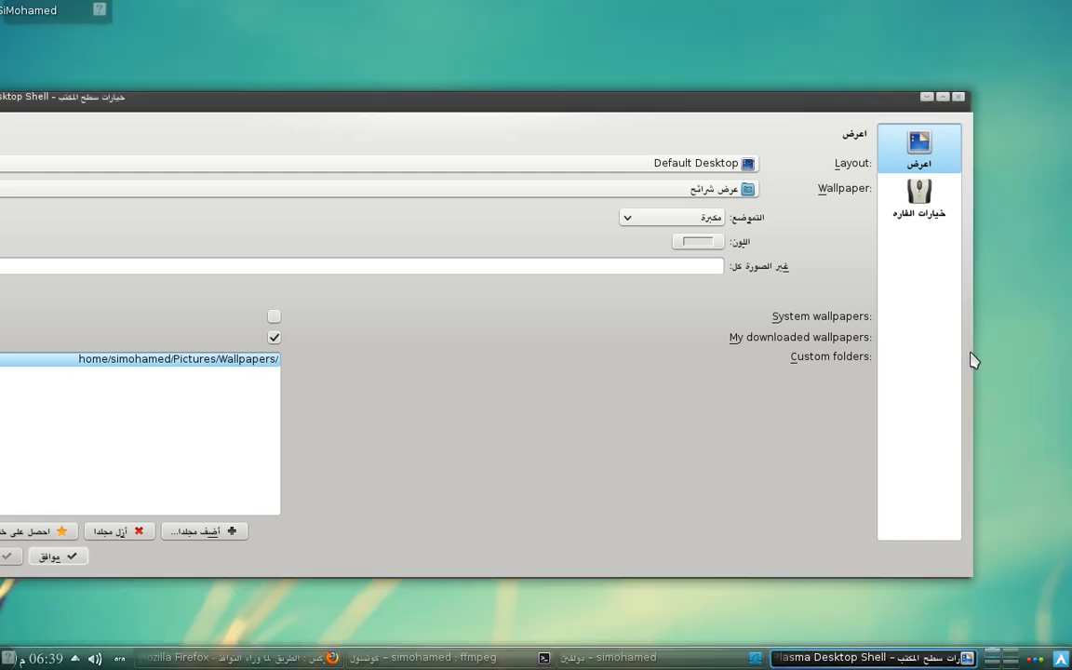
pyautogui.moveTo(973, 353); pyautogui.dragTo(620, 251)
pyautogui.moveTo(490, 97); pyautogui.dragTo(742, 82)
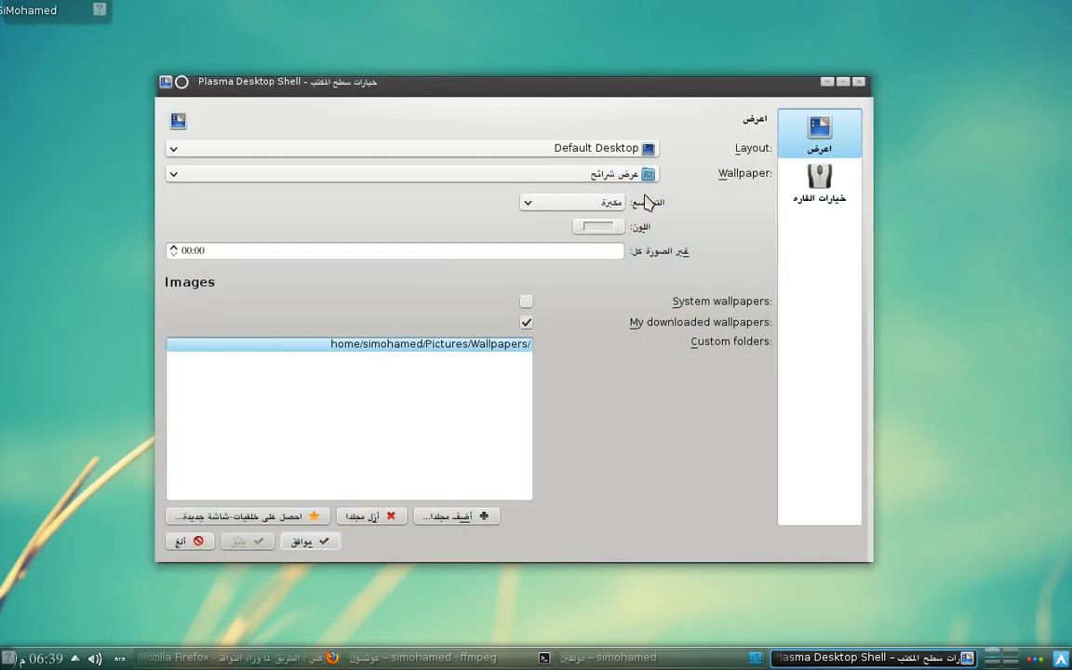
pyautogui.click(600, 176)
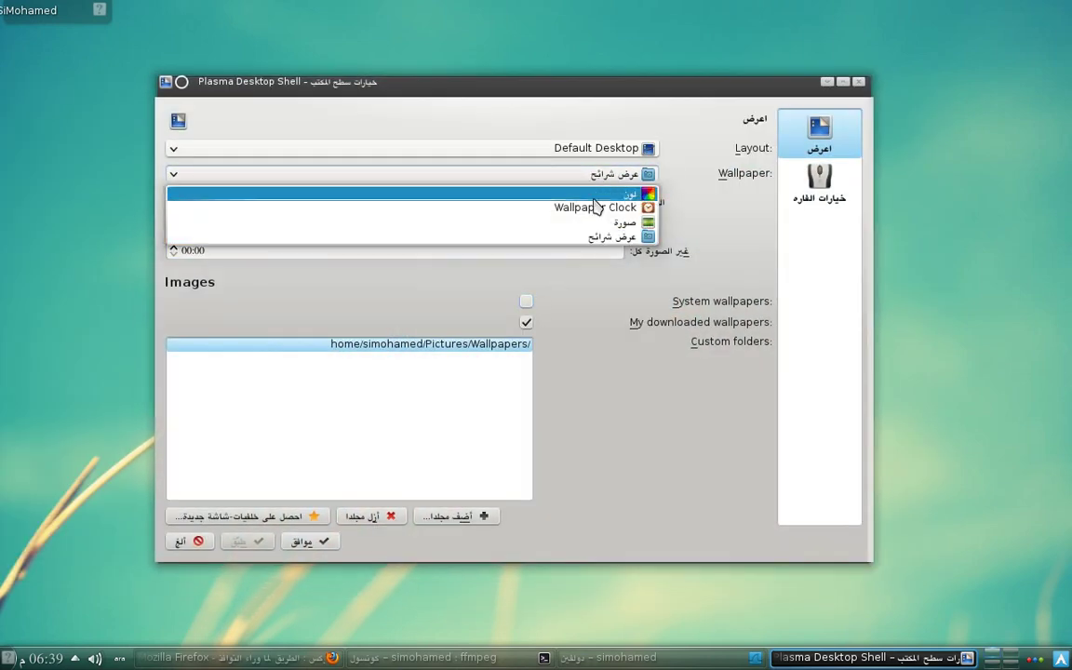
pyautogui.click(600, 224)
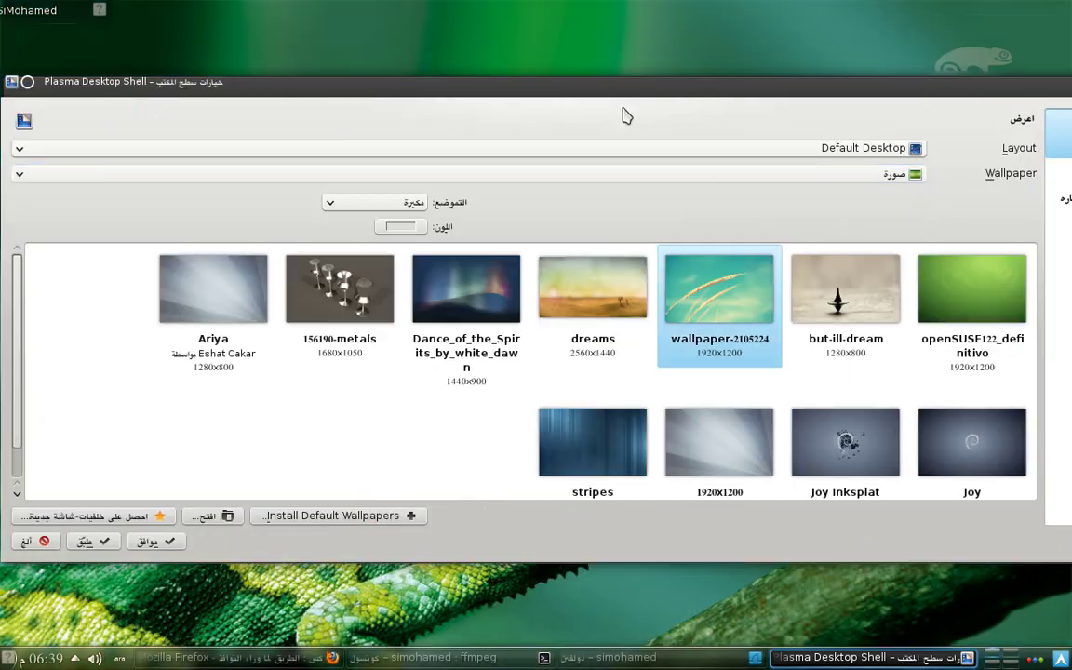
pyautogui.click(666, 298)
pyautogui.click(83, 542)
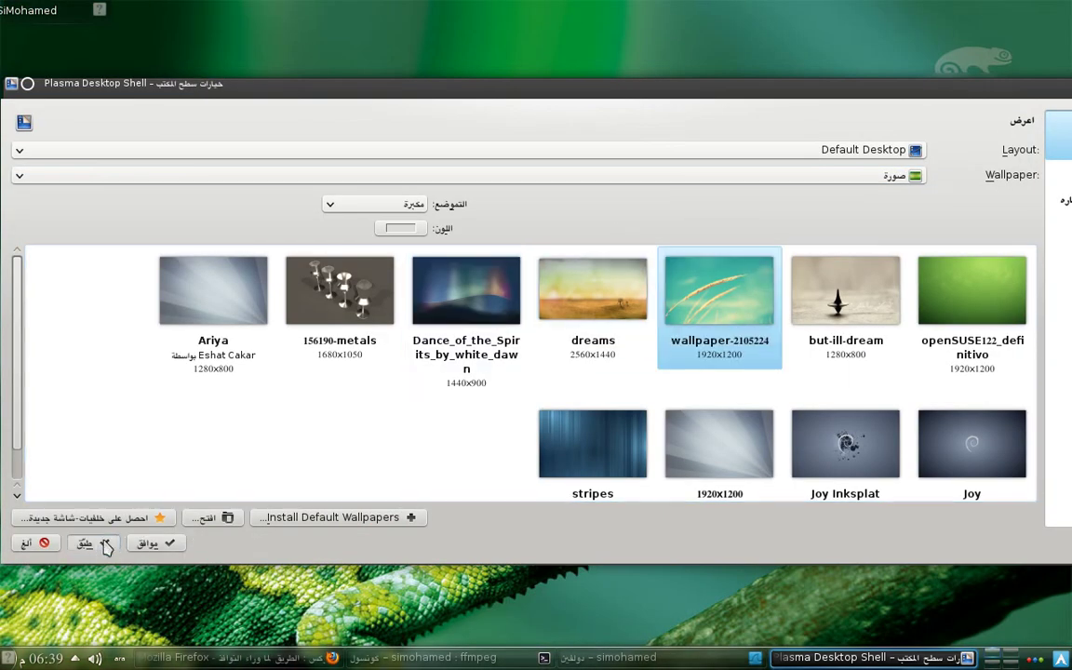
# - Set the desktop layout to Search and Launch (ابحث و شغل), apply it and close the desktop settings
pyautogui.moveTo(674, 91); pyautogui.dragTo(413, 132)
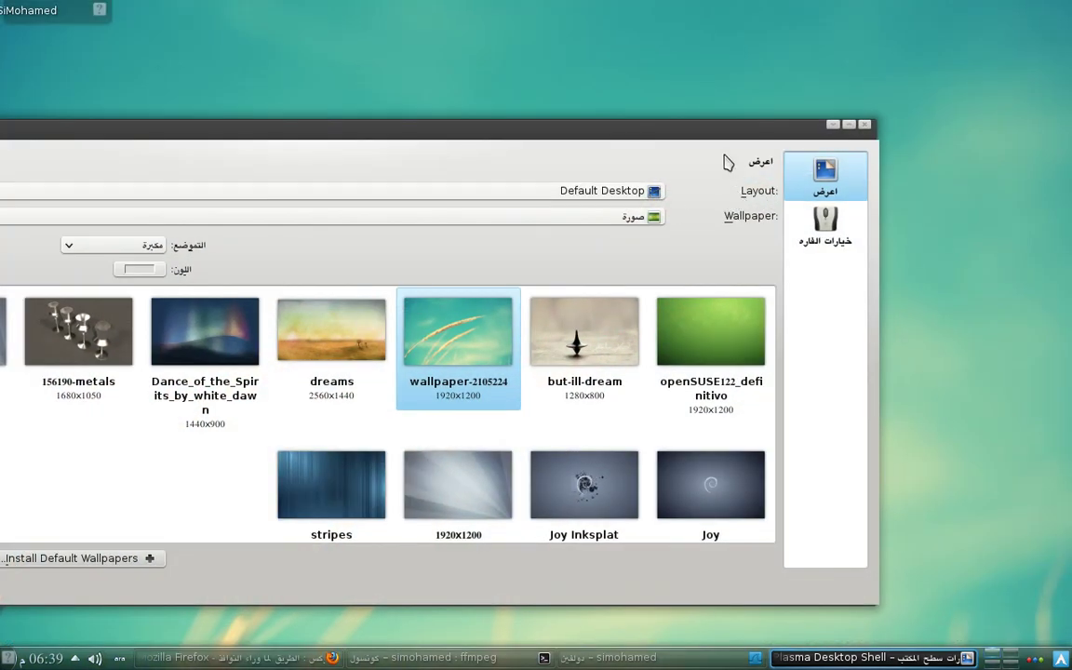
pyautogui.moveTo(689, 111); pyautogui.dragTo(743, 113)
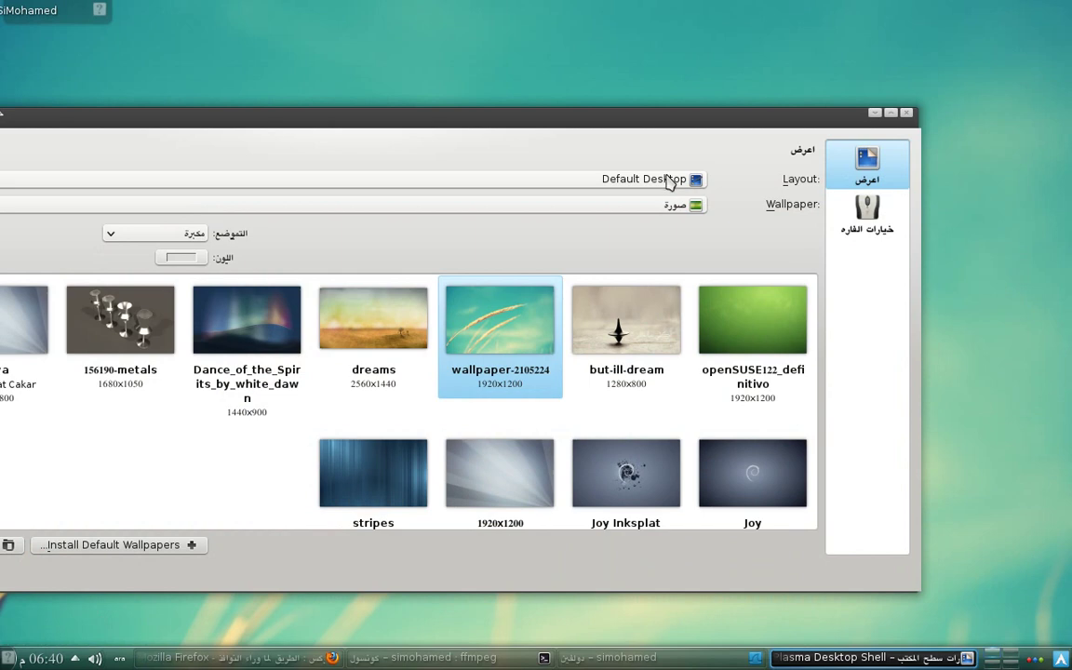
pyautogui.click(670, 181)
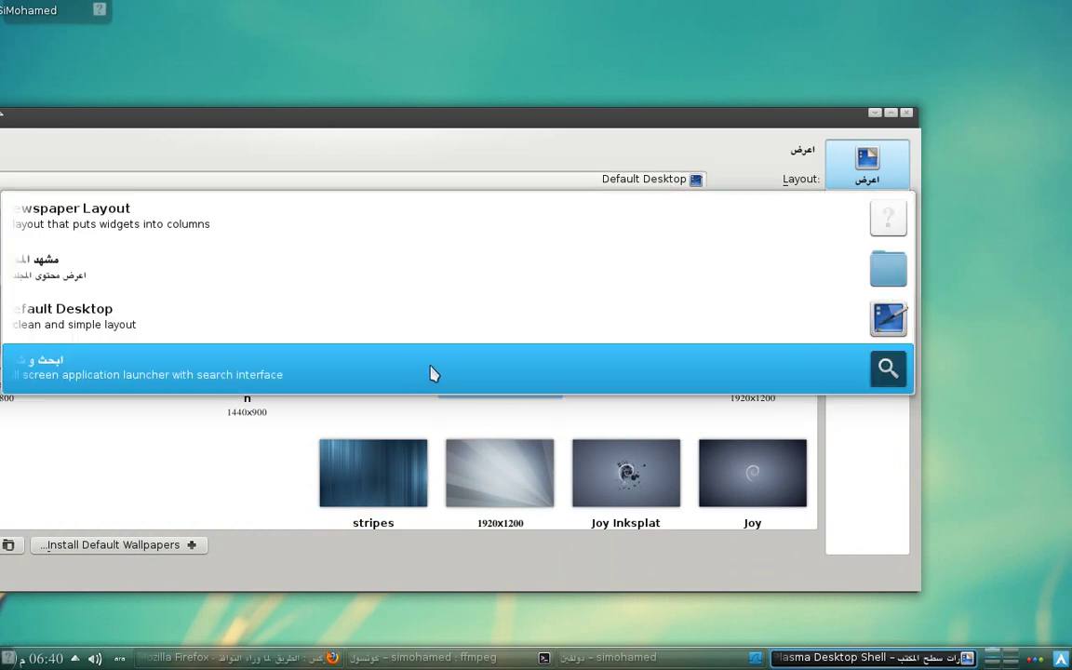
pyautogui.click(431, 373)
pyautogui.moveTo(541, 111); pyautogui.dragTo(717, 63)
pyautogui.click(53, 526)
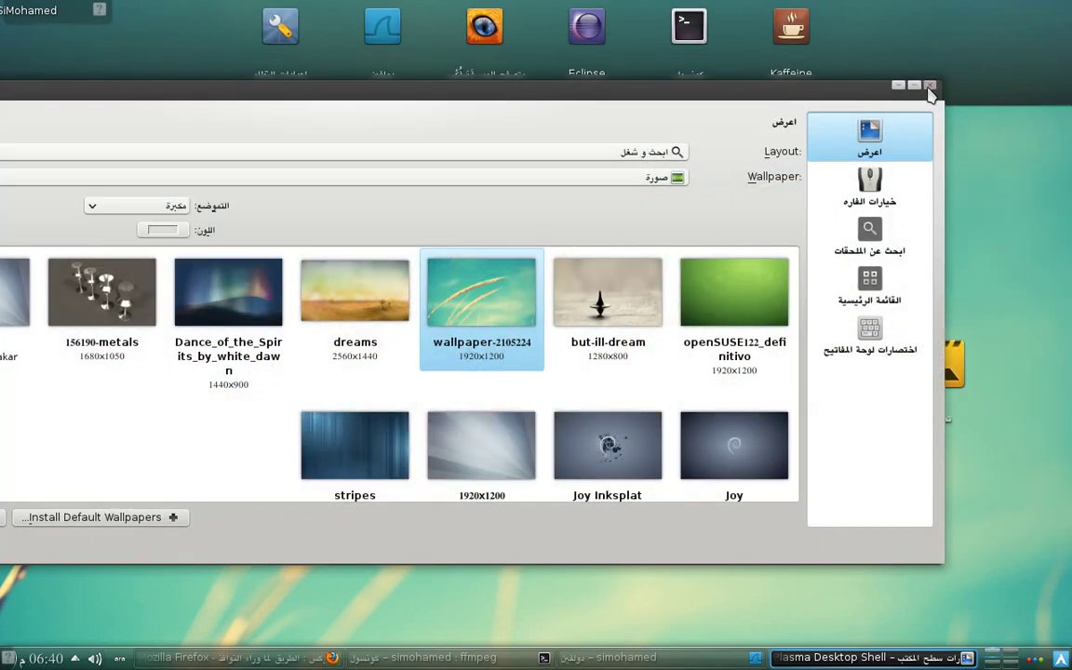
pyautogui.click(934, 89)
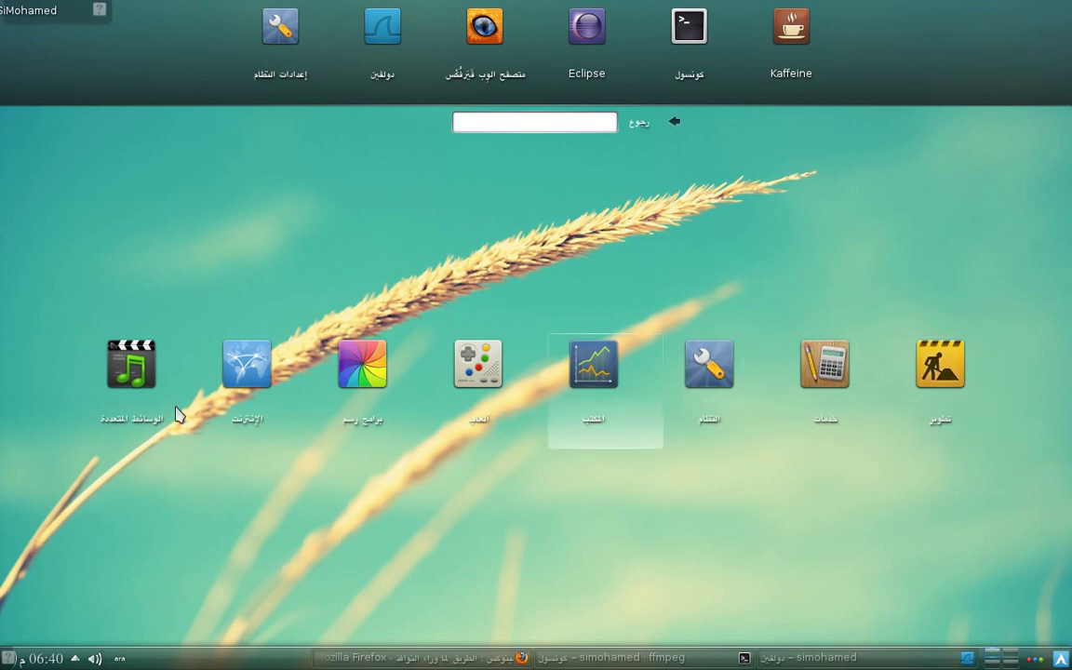
# - Browse the multimedia, office and development application categories on the launcher desktop, returning to the category overview each time
pyautogui.click(129, 382)
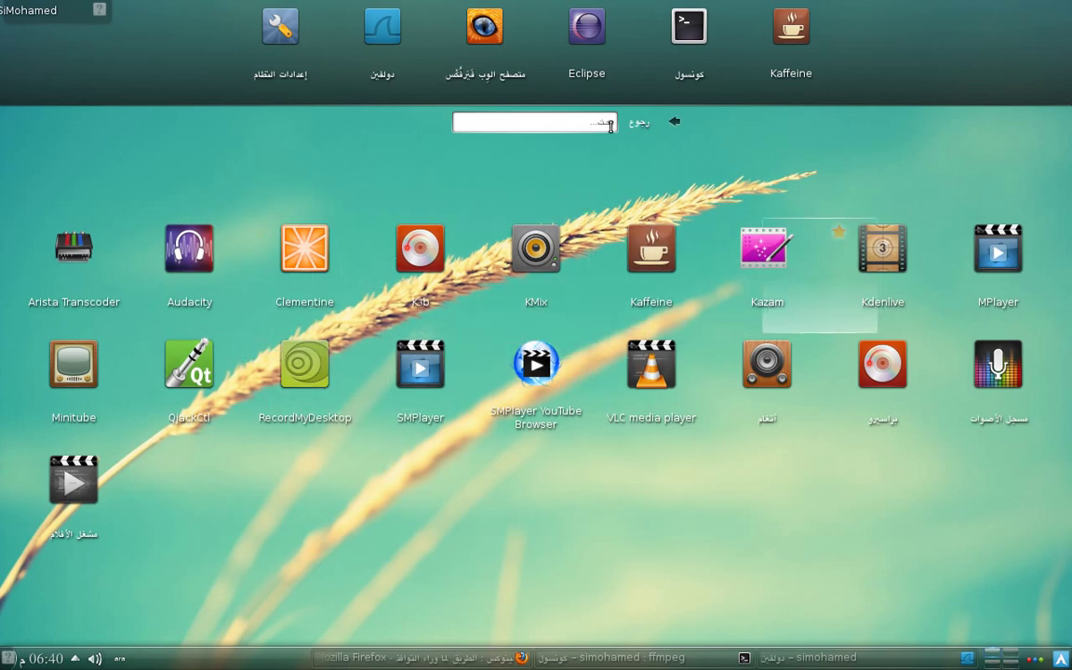
pyautogui.click(646, 131)
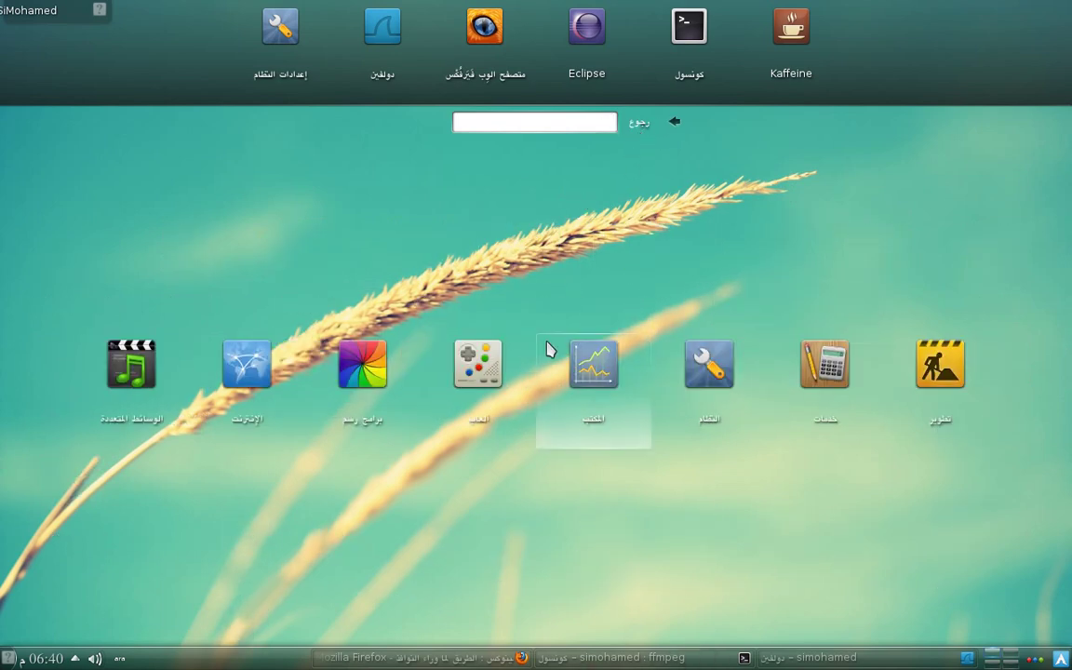
pyautogui.click(595, 365)
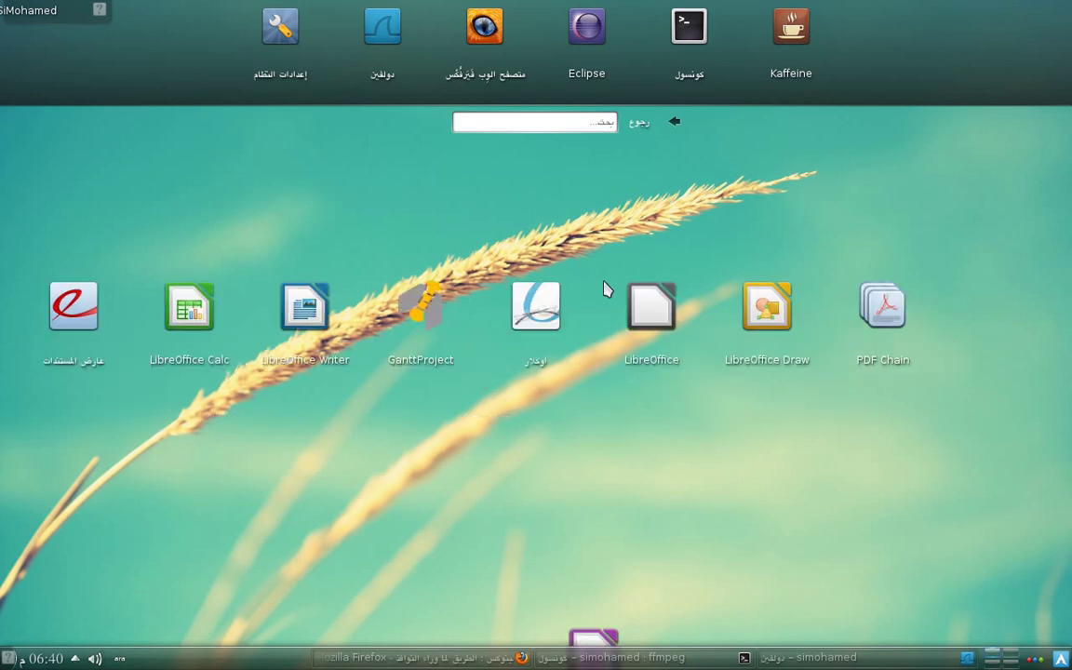
pyautogui.click(653, 131)
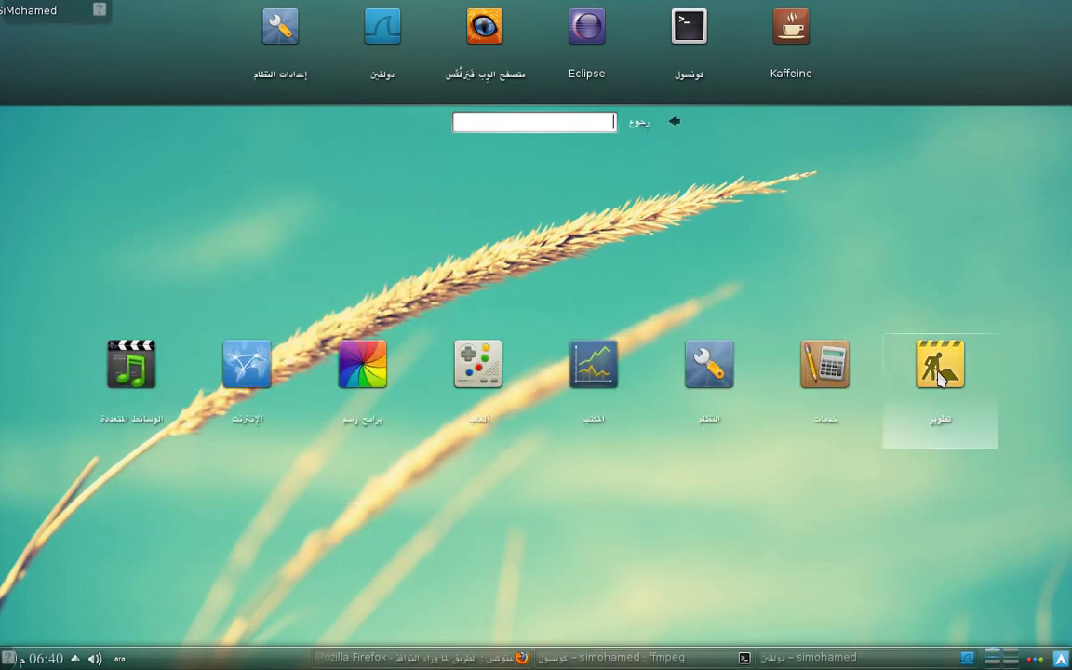
pyautogui.click(940, 363)
pyautogui.click(640, 127)
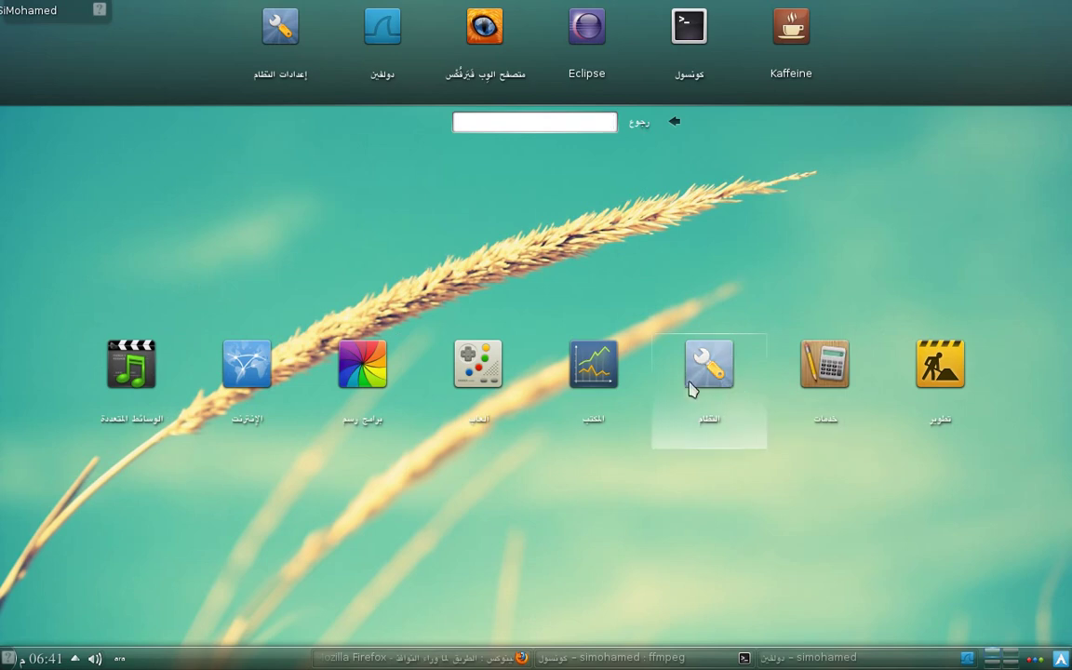
# - Add Audacity from the multimedia category to the launcher's favourites bar and remove it again from the category overview
pyautogui.click(157, 382)
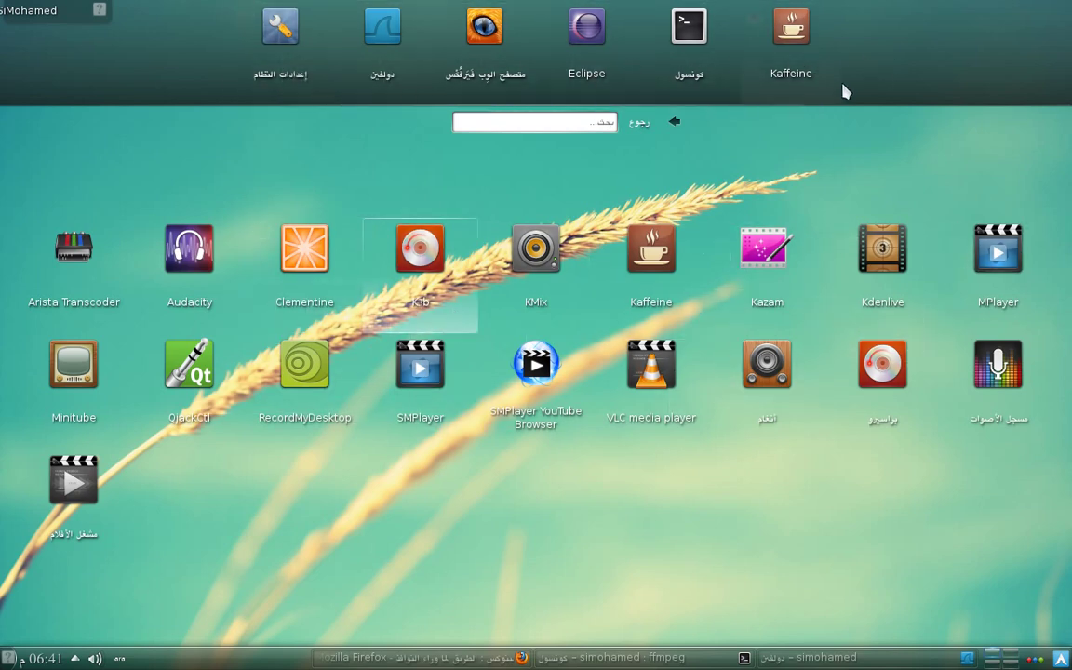
pyautogui.click(146, 236)
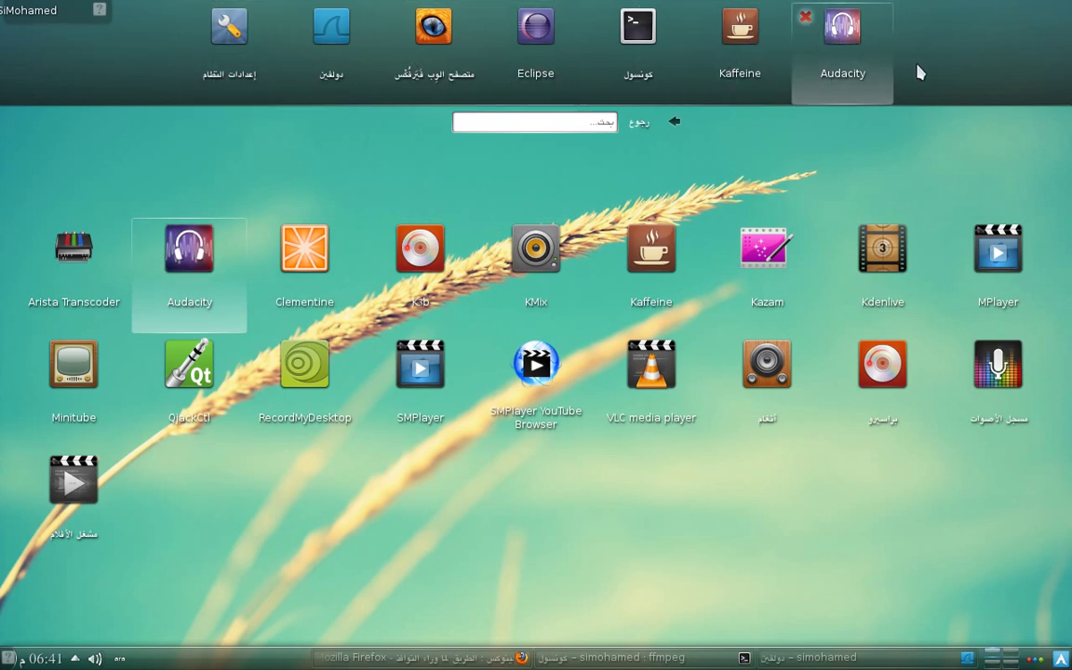
pyautogui.click(637, 123)
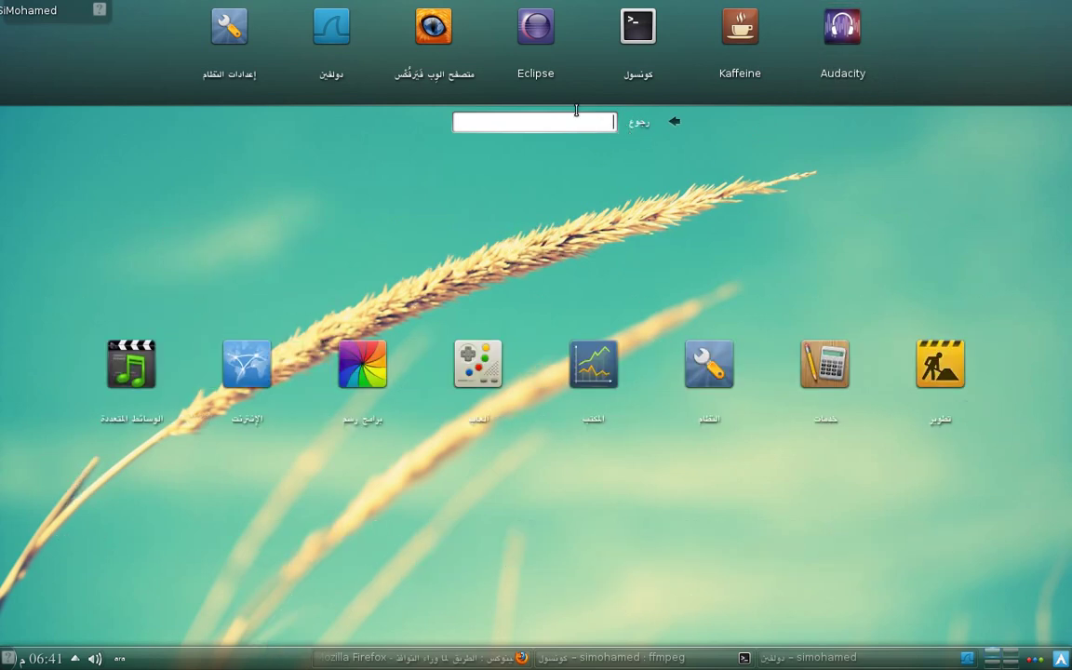
pyautogui.click(806, 24)
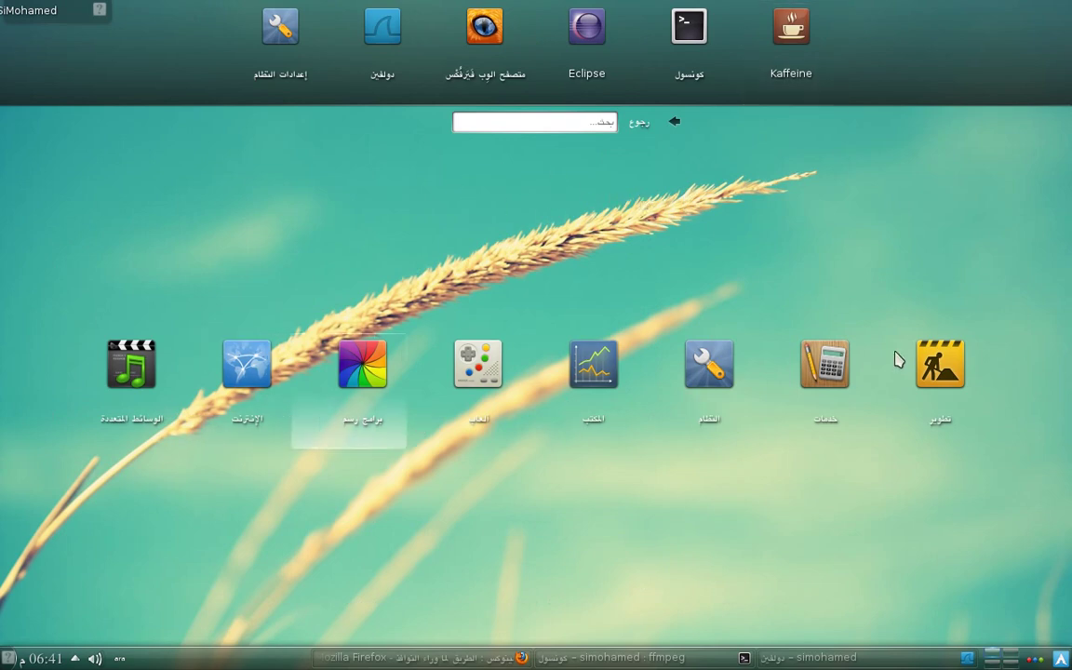
# - Examine the main menu category options in the Search and Launch settings, compare them with the desktop and close without changes
pyautogui.rightClick(618, 178)
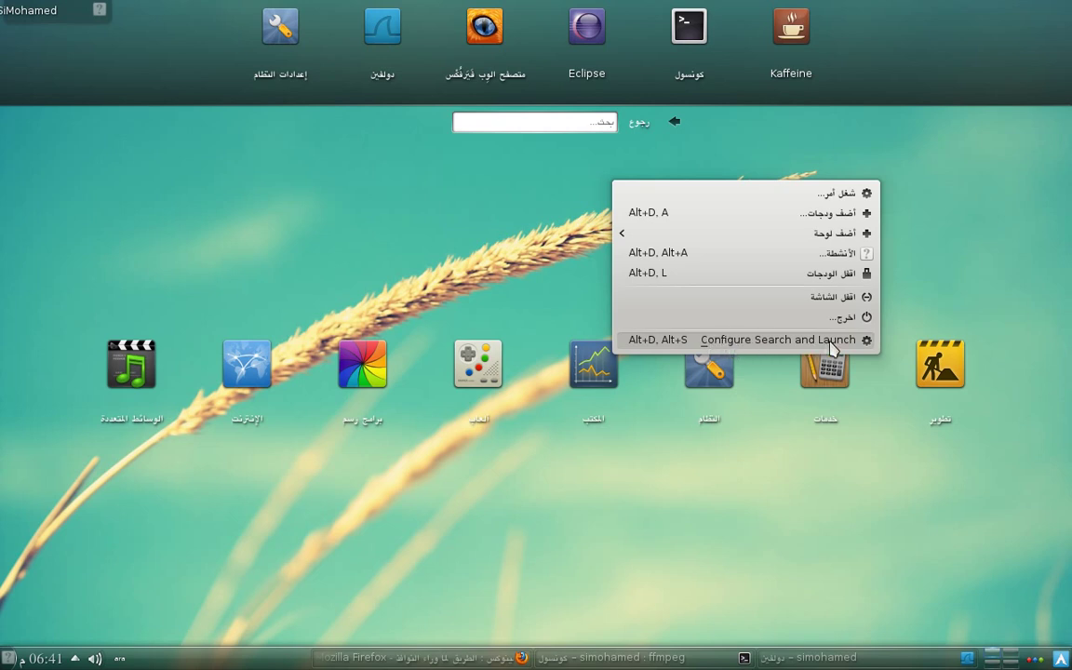
pyautogui.click(756, 343)
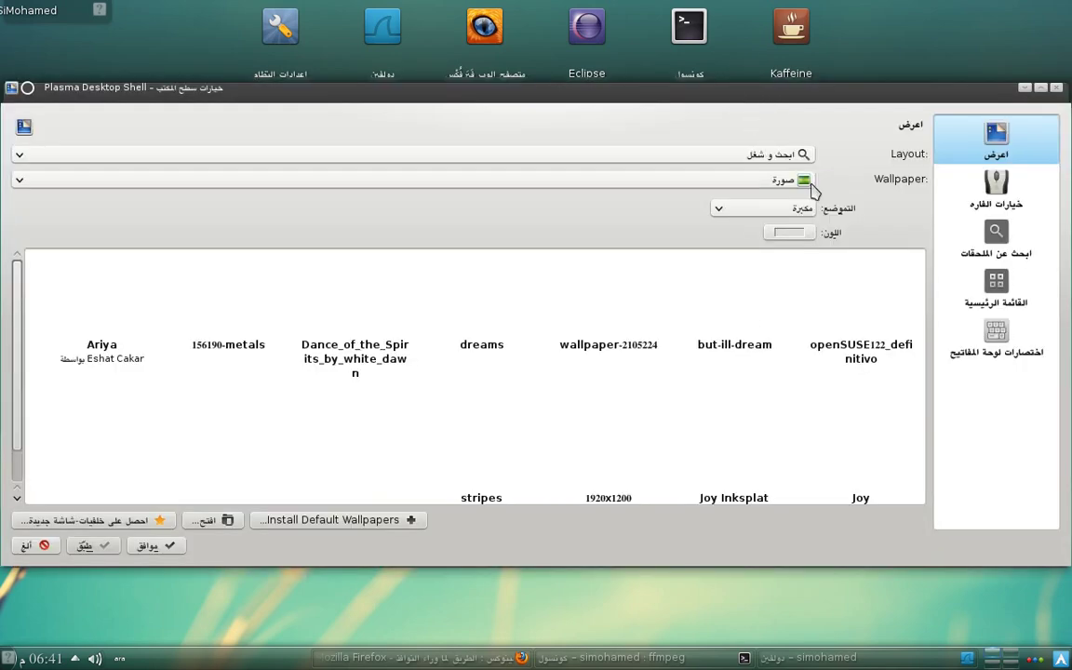
pyautogui.click(1004, 293)
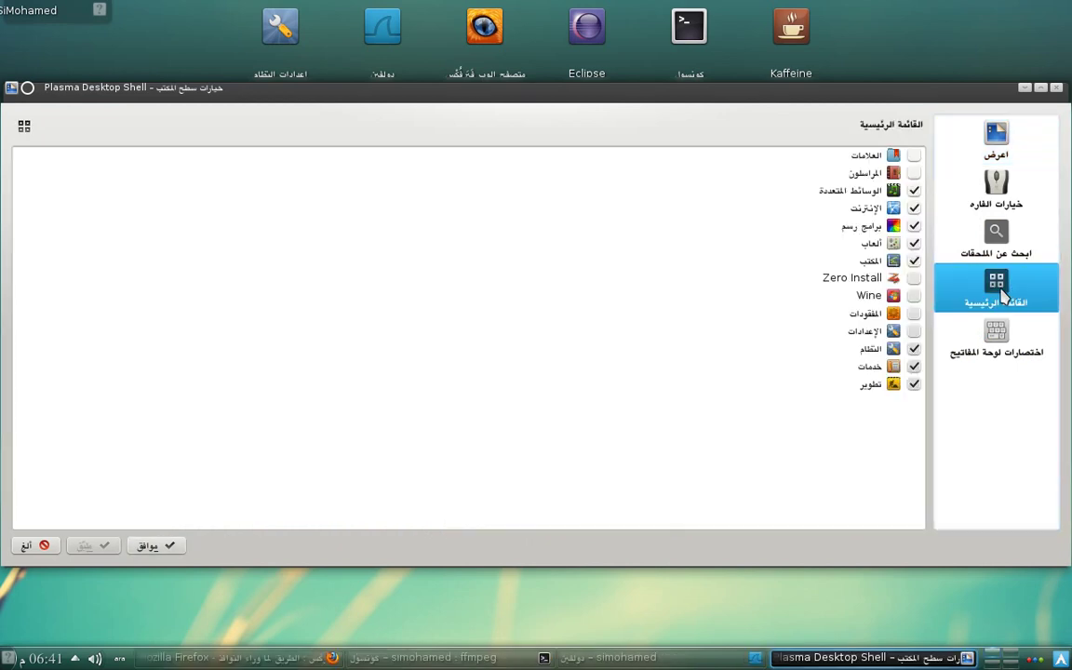
pyautogui.moveTo(871, 112); pyautogui.dragTo(867, 420)
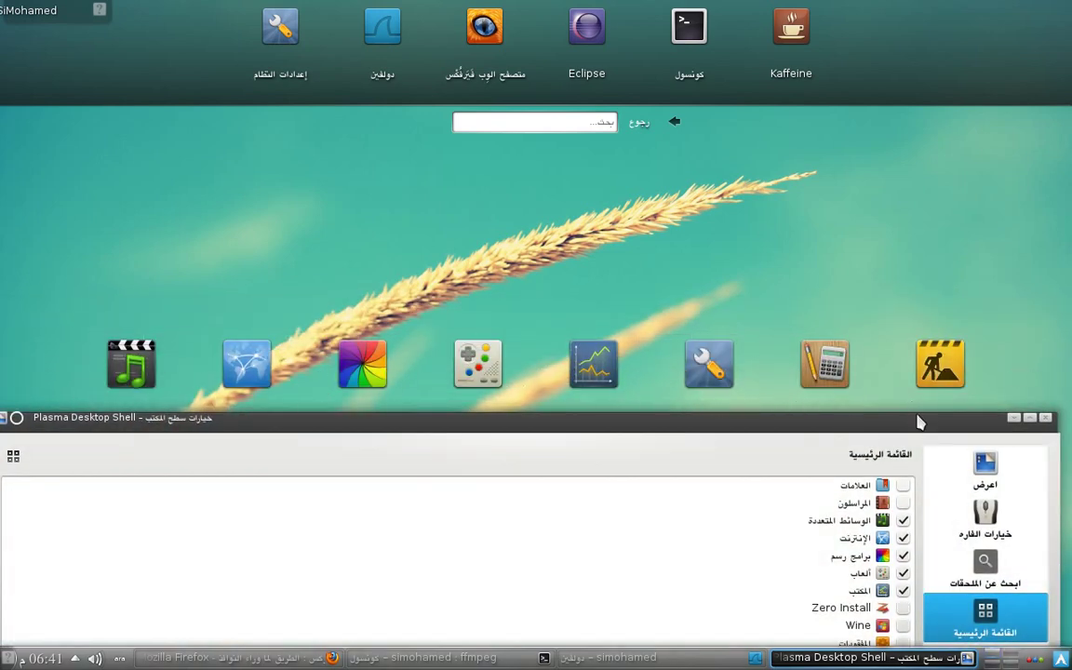
pyautogui.moveTo(917, 426); pyautogui.dragTo(910, 112)
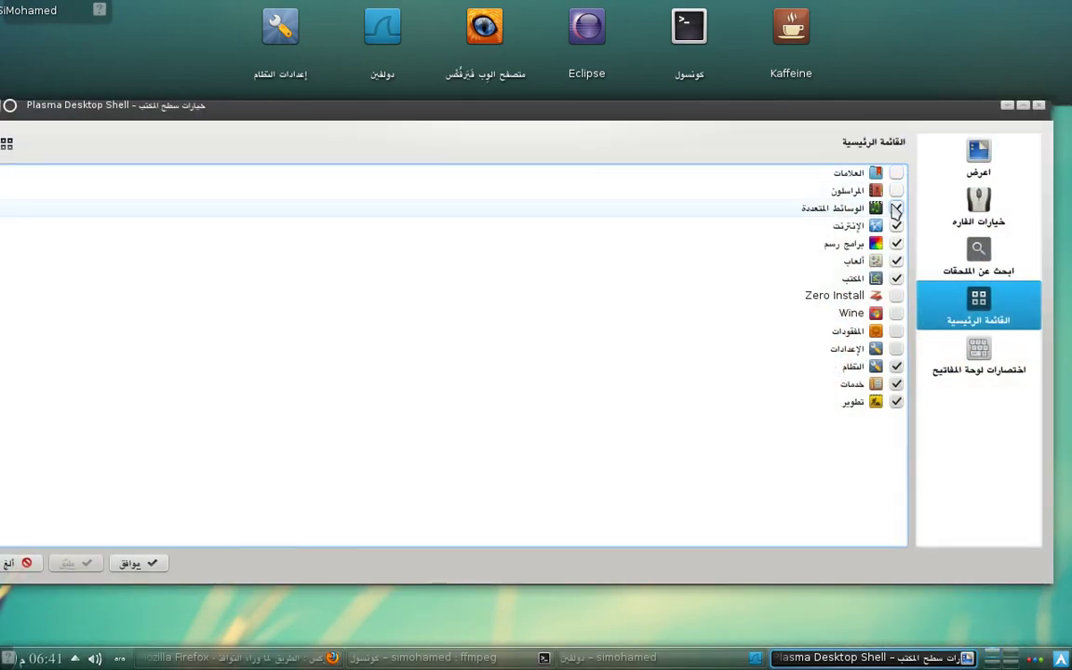
pyautogui.click(896, 348)
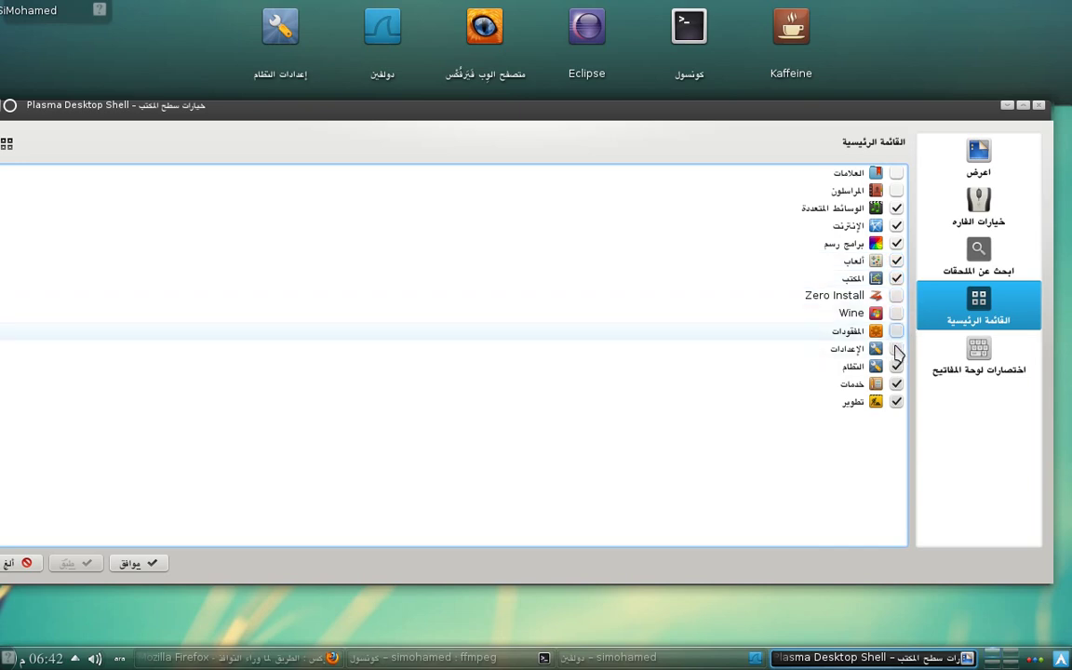
pyautogui.moveTo(911, 115); pyautogui.dragTo(912, 461)
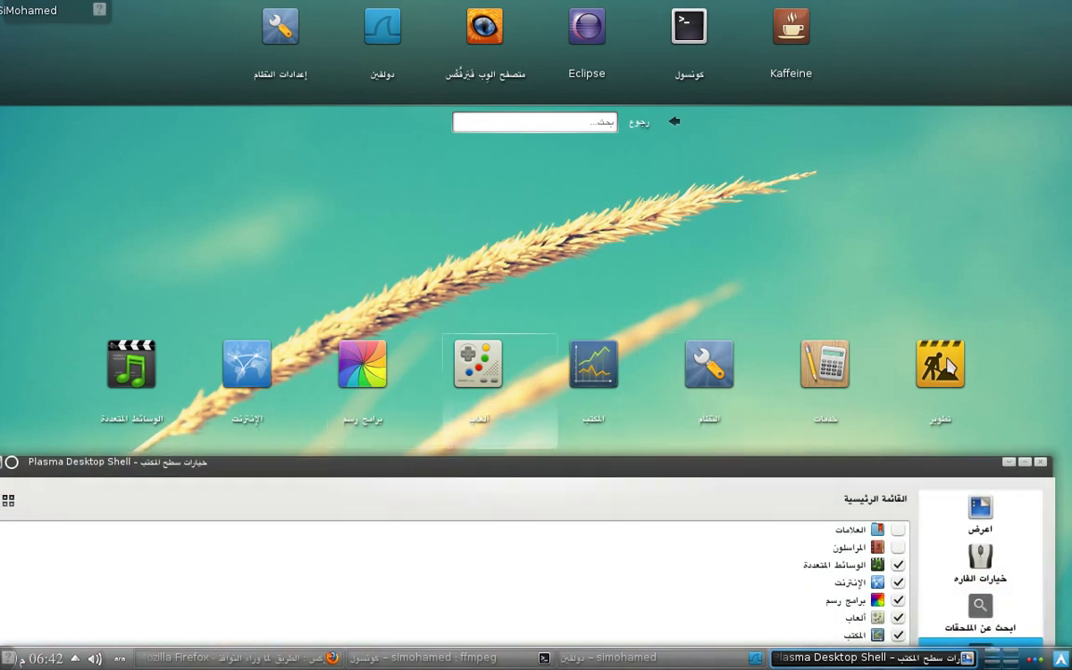
pyautogui.moveTo(893, 470); pyautogui.dragTo(878, 150)
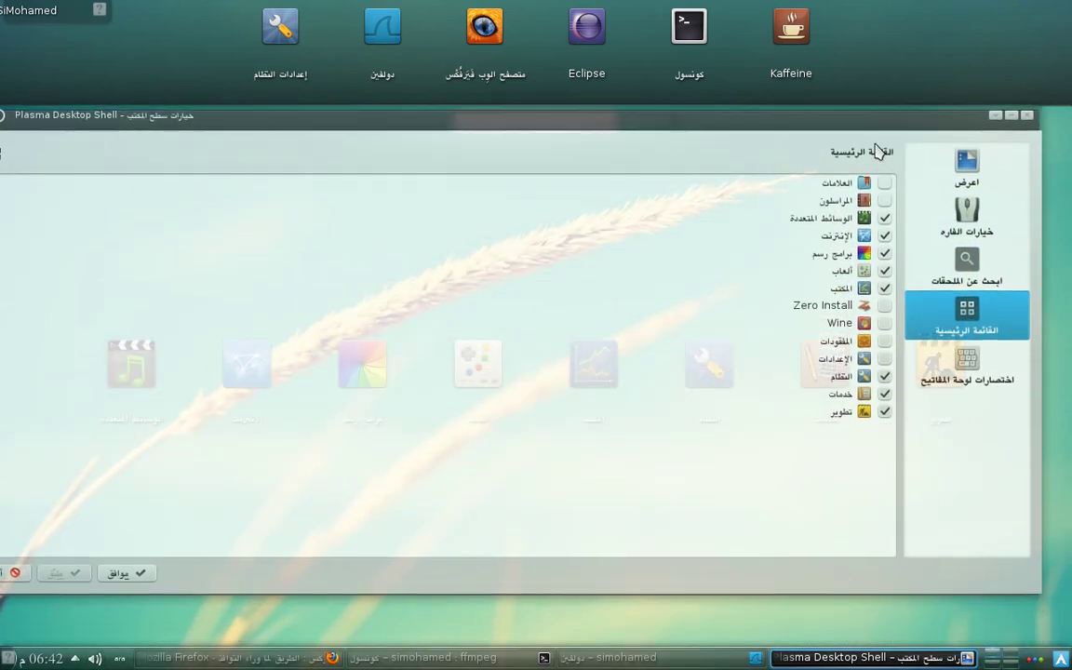
pyautogui.click(1027, 116)
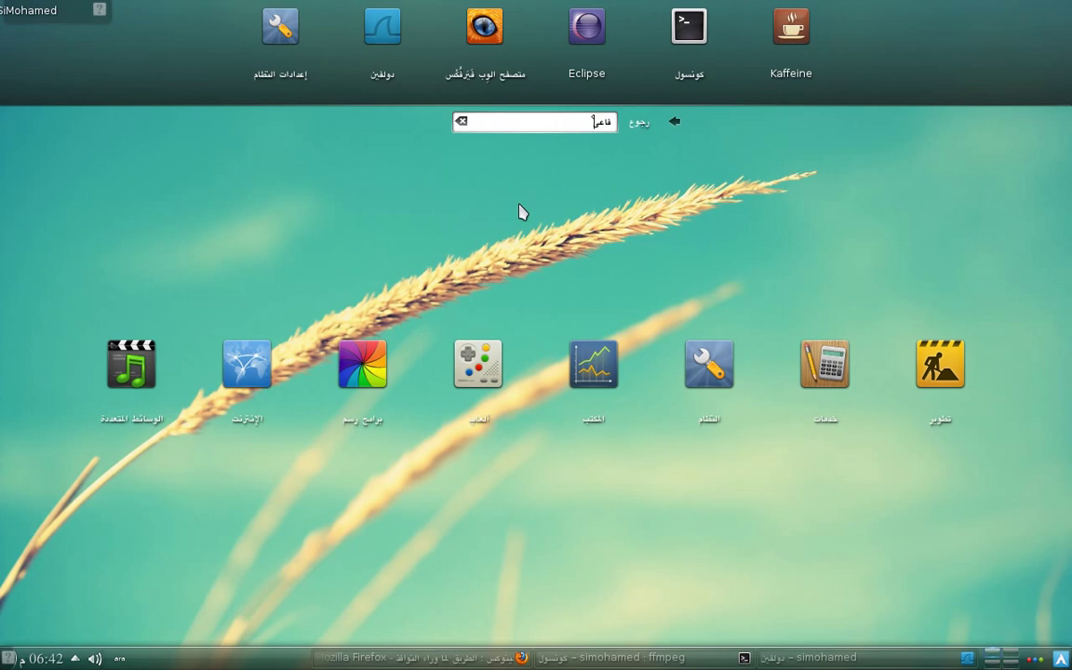
# - Clear the launcher search, switch the keyboard layout to German (de), search for Thunderbird and return to the category overview
pyautogui.press('BackSpace')
pyautogui.press('BackSpace')
pyautogui.press('BackSpace')
pyautogui.hotkey('alt', 'shift')
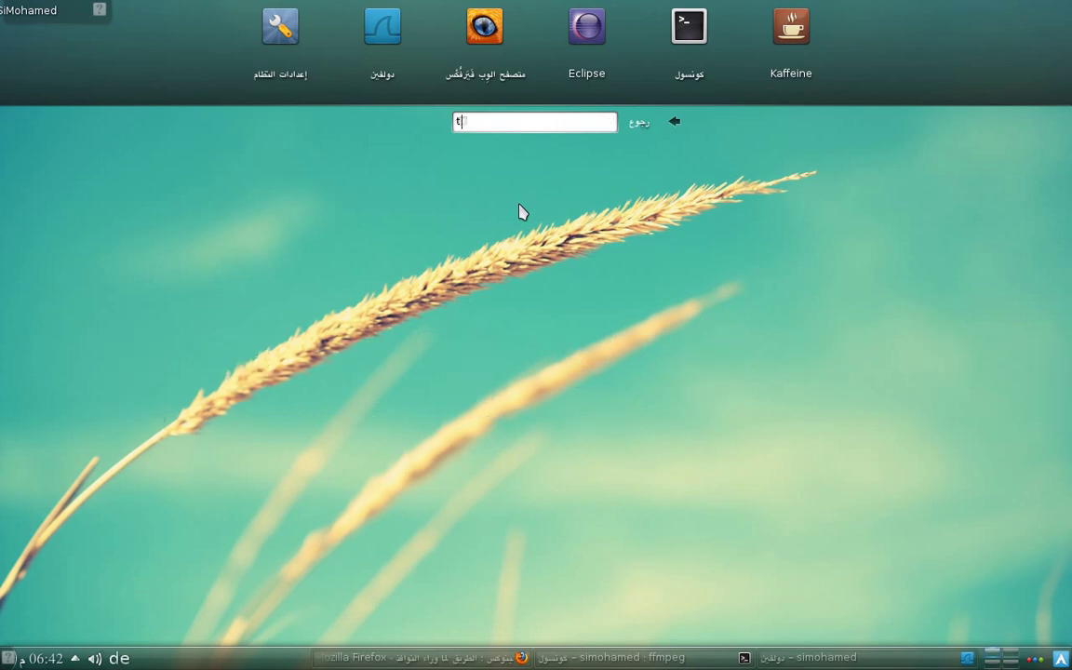
pyautogui.write('Sound')
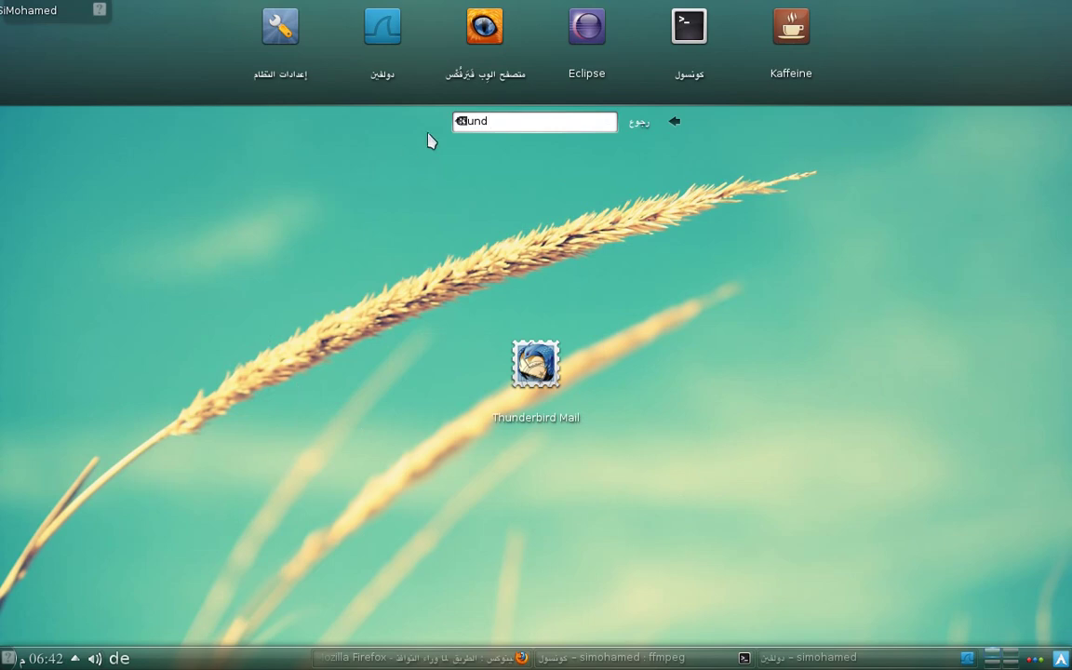
pyautogui.click(641, 127)
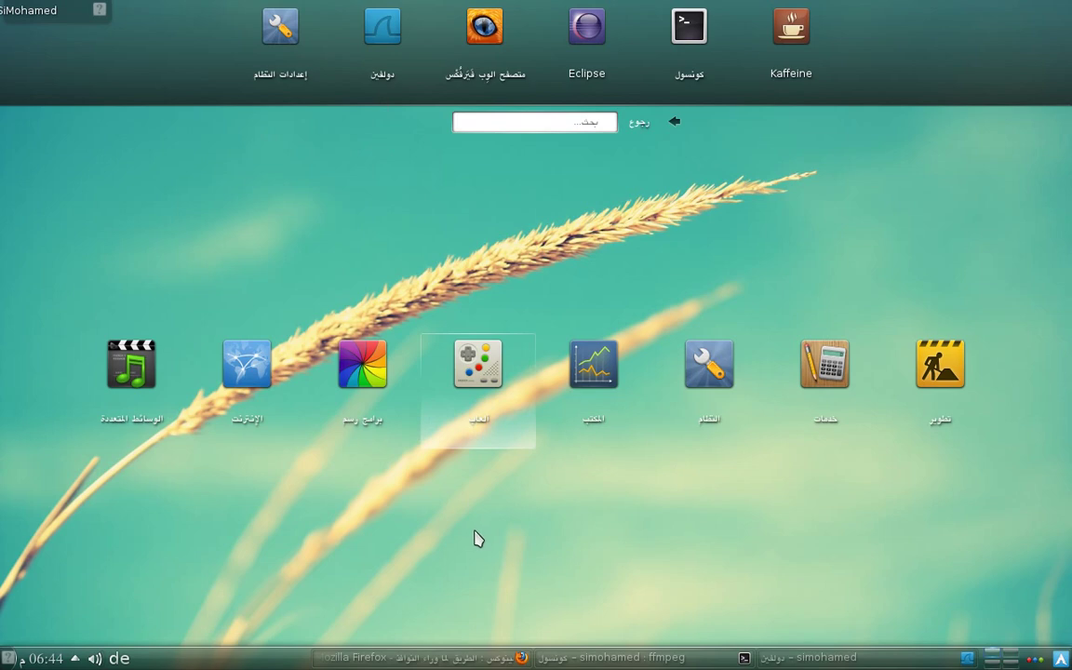
# - Switch to Firefox and view the Linux course page on mjma3.com and the Mjma3Academy YouTube channel
pyautogui.click(418, 658)
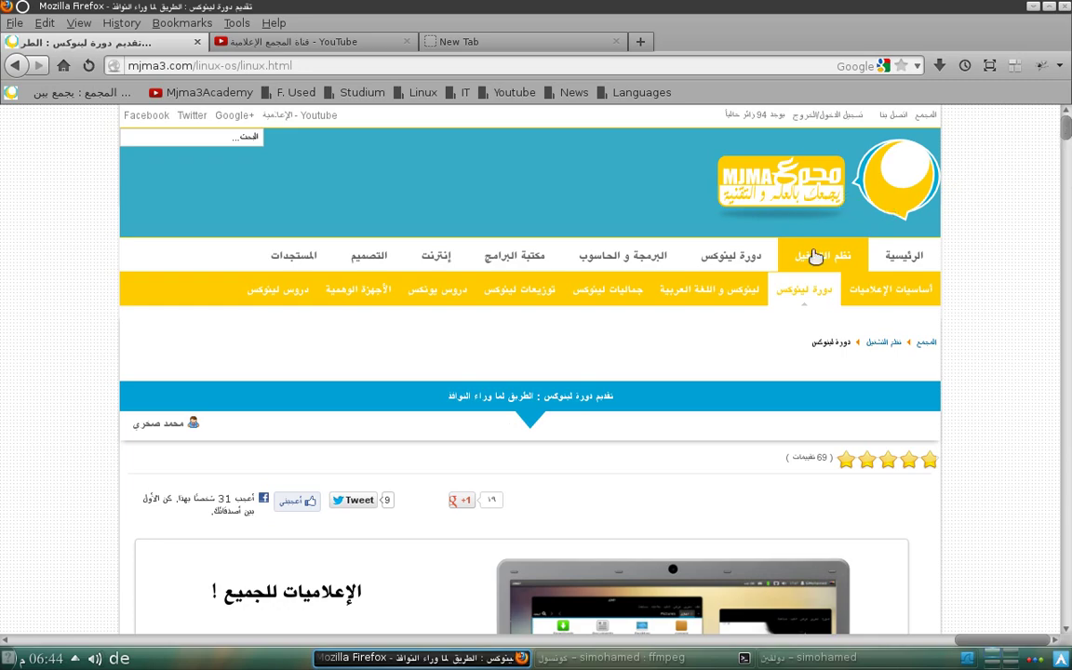
pyautogui.click(881, 288)
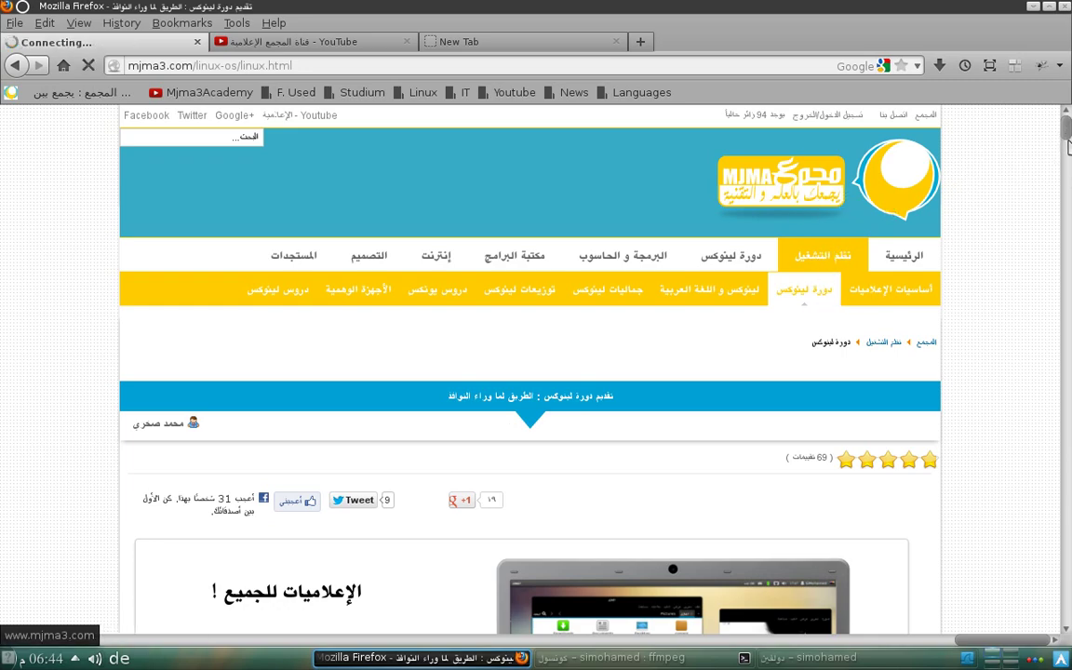
pyautogui.moveTo(1067, 130); pyautogui.dragTo(1070, 309)
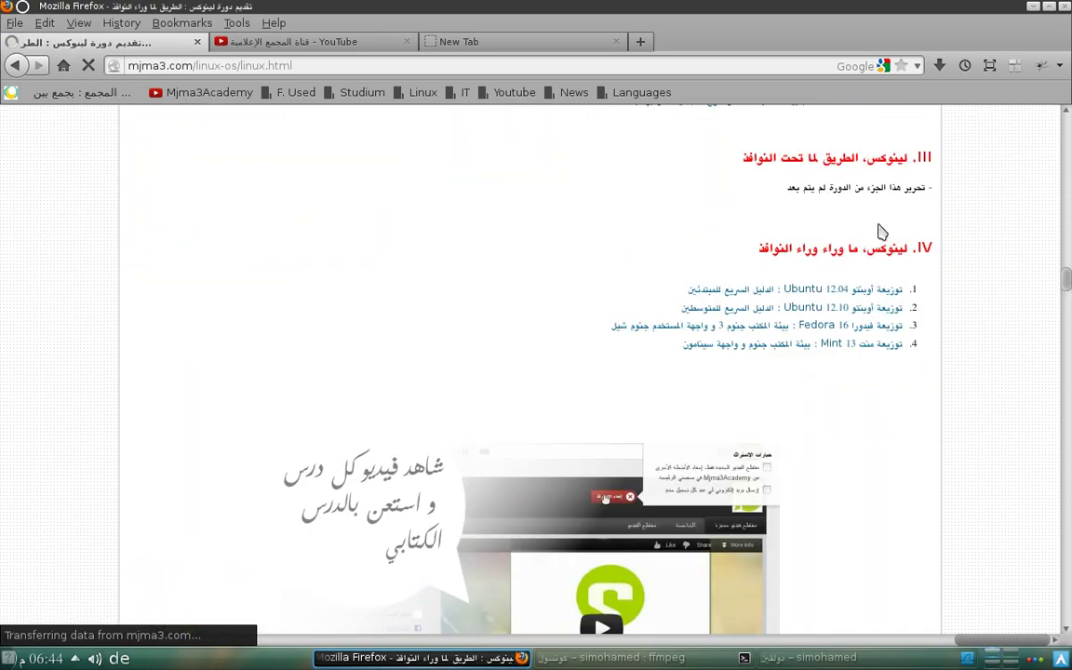
pyautogui.click(337, 43)
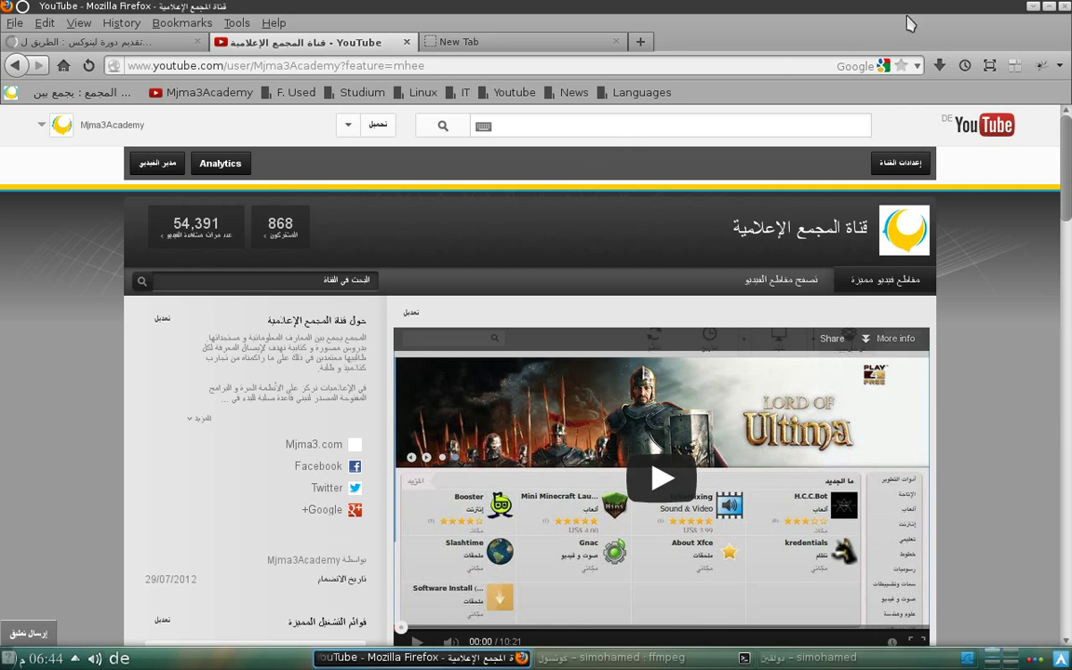
# - Minimise Firefox and bring up the Dolphin file manager window with the home folder
pyautogui.click(1032, 8)
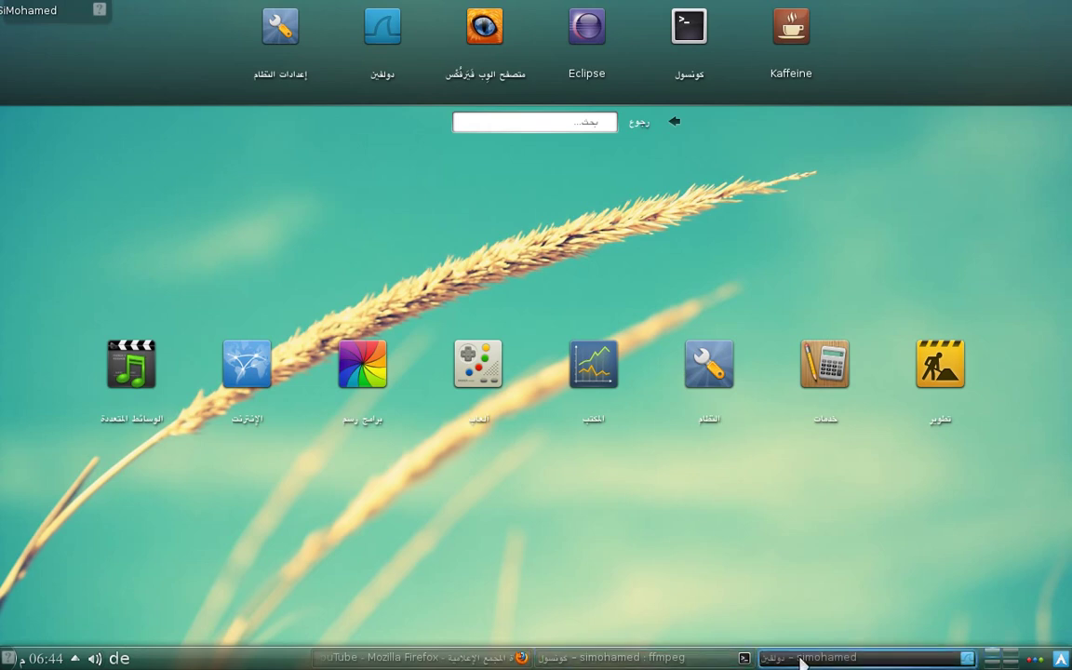
pyautogui.click(838, 657)
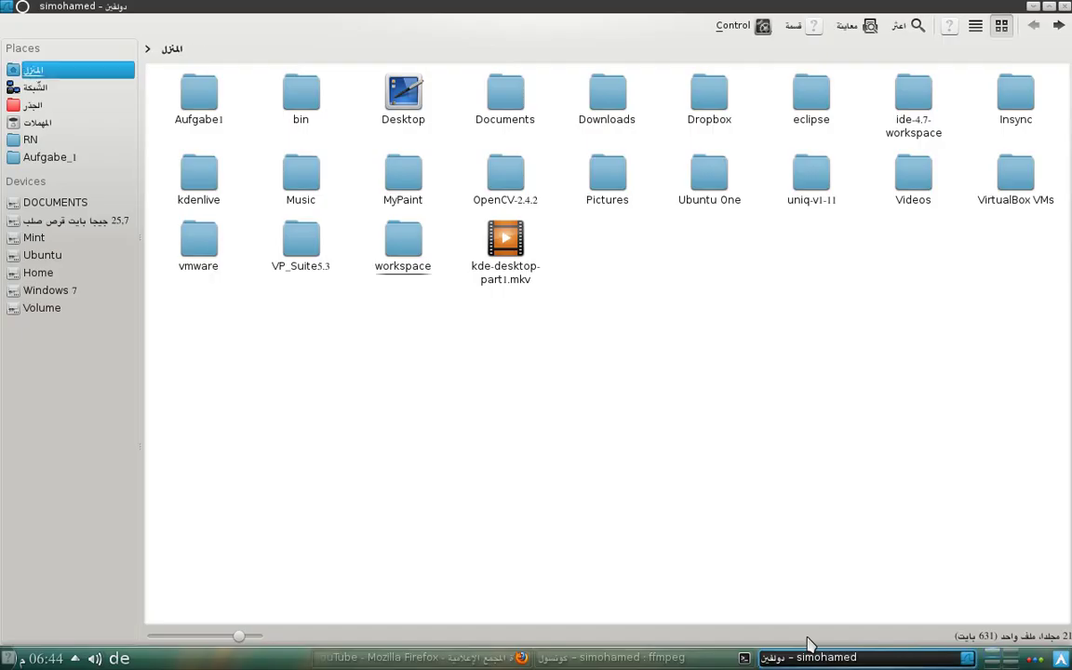